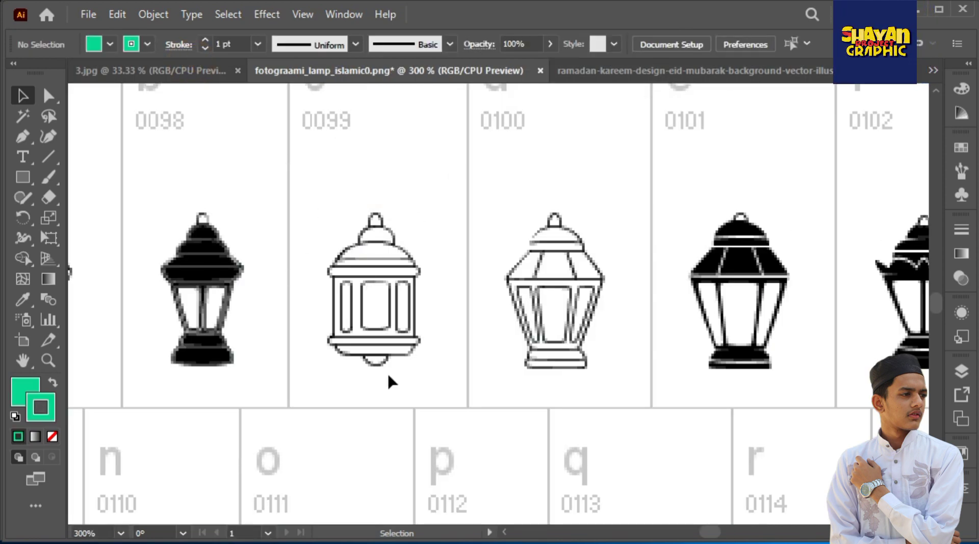
left_click(657, 76)
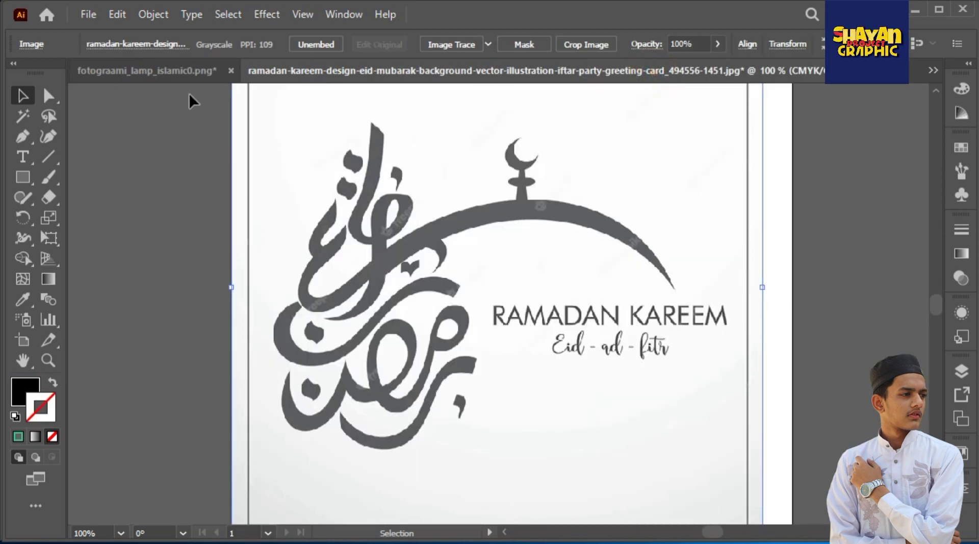
left_click(189, 72)
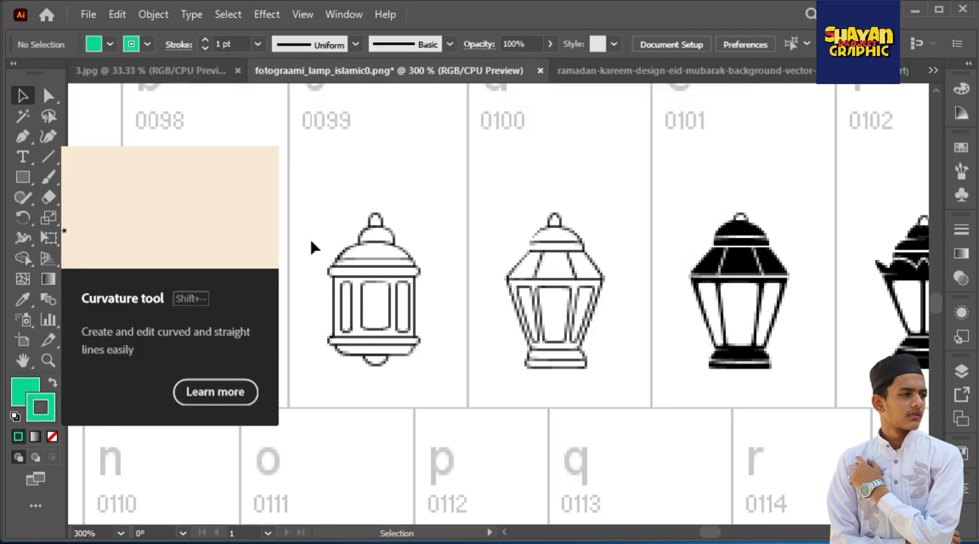
Draw a rectangle over the body of the outlined lantern under 0099, with no fill and a 3200a2 blue stroke
left_click(34, 177)
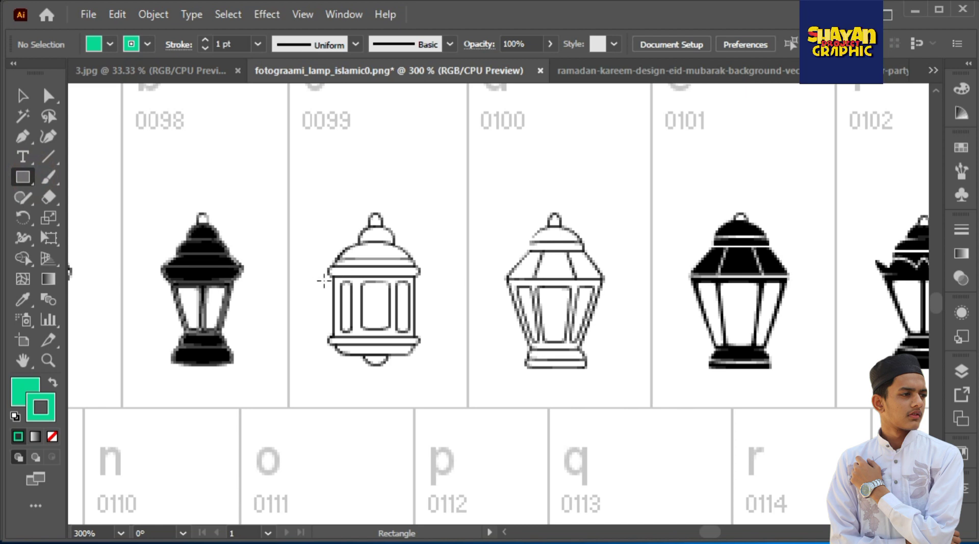
scroll(346, 295, "up", 2)
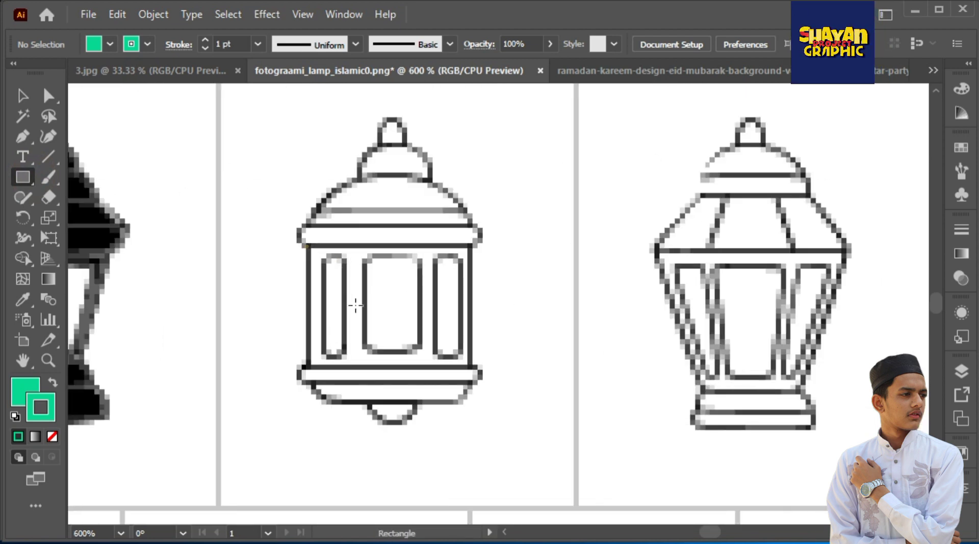
left_click_drag(469, 365, 470, 365)
left_click(24, 390)
left_click(52, 436)
left_click(47, 412)
left_click(877, 219)
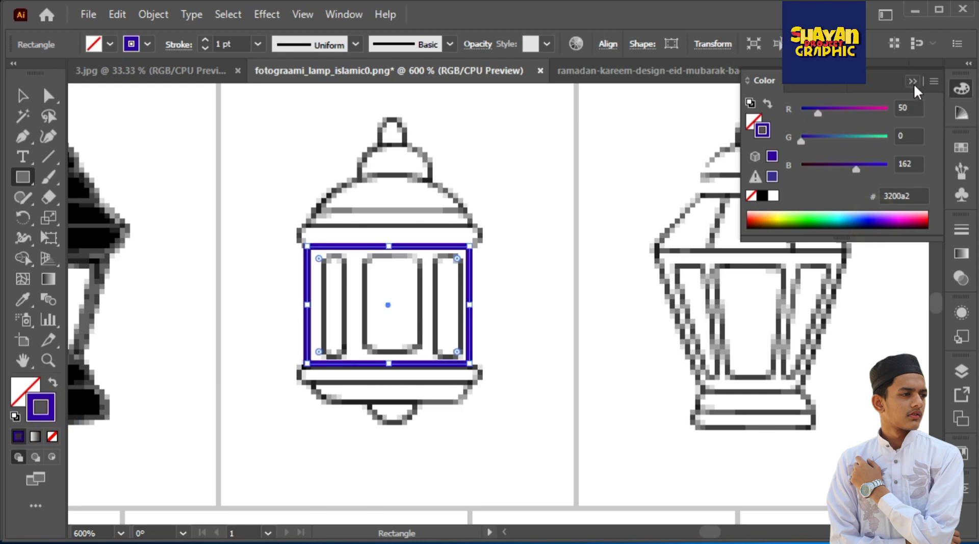
left_click(914, 83)
Draw a rectangle over the lantern's upper rim and round its ends fully
left_click_drag(297, 226, 484, 248)
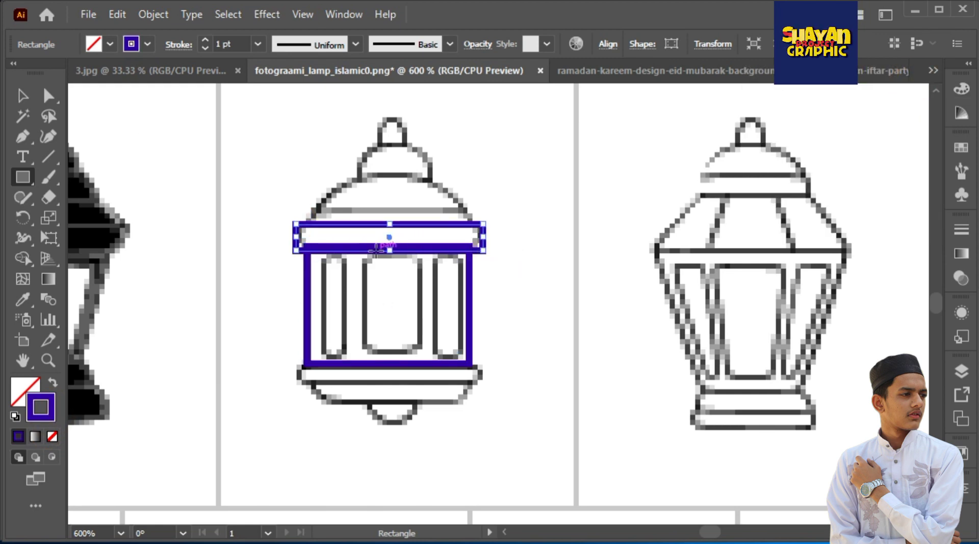
left_click(49, 97)
left_click_drag(308, 236, 326, 243)
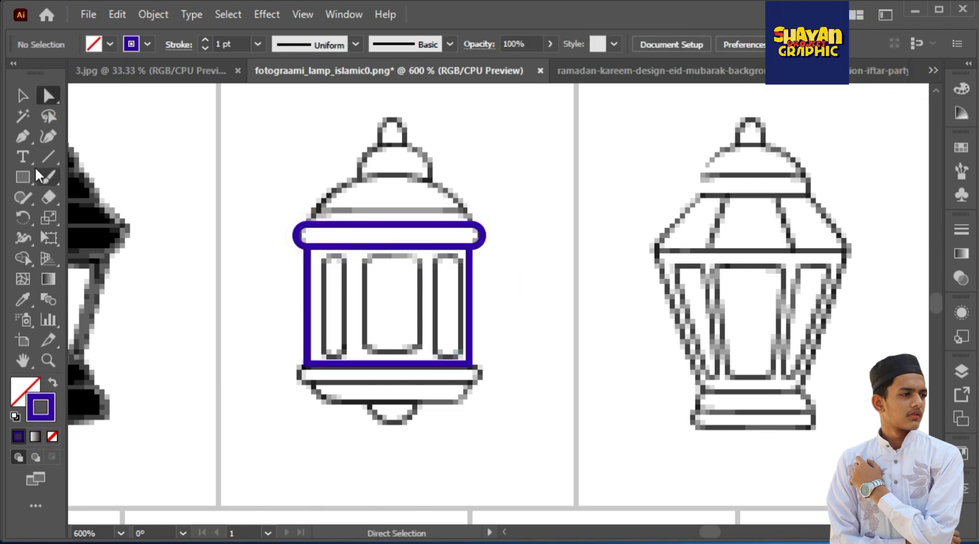
left_click(23, 177)
left_click_drag(416, 201, 469, 227)
left_click(22, 136)
left_click(393, 122)
left_click(49, 95)
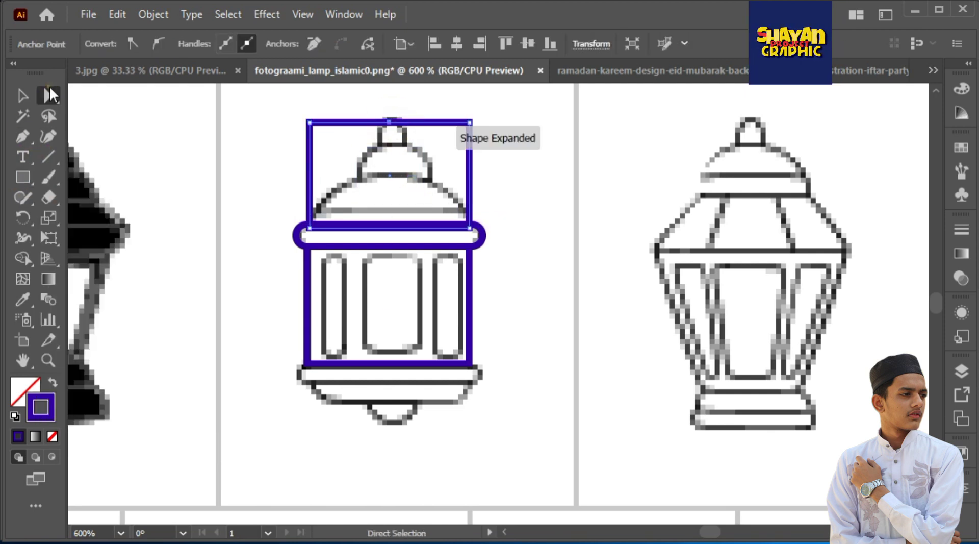
left_click(468, 126)
key("Delete")
left_click(309, 123)
key("Delete")
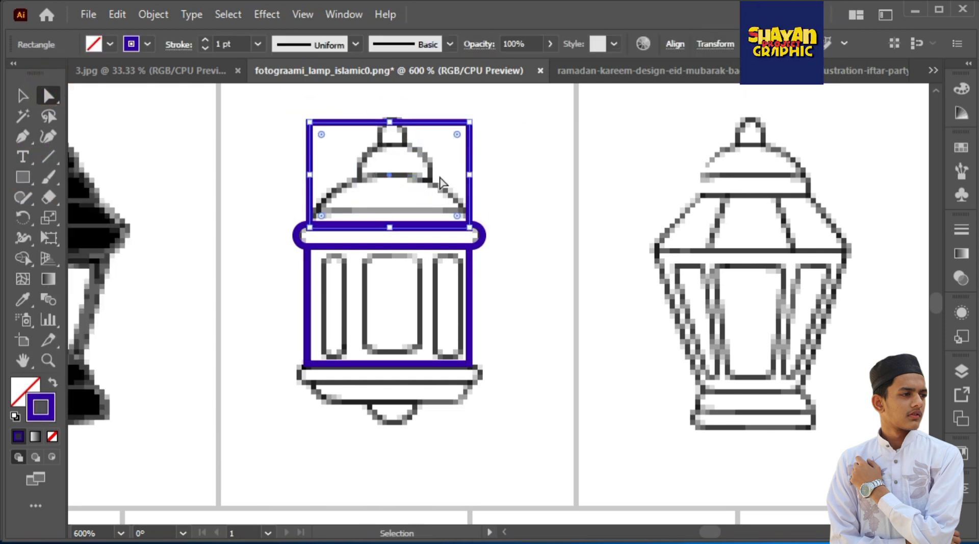
key("ctrl+z")
Duplicate the rounded upper rim straight down onto the lantern's lower rim
key("v")
left_click(458, 222)
left_click_drag(447, 225, 451, 375)
key("ctrl+shift+a")
Trace the lantern's wide dome above the upper rim with the Pen tool
left_click_drag(380, 181, 383, 177)
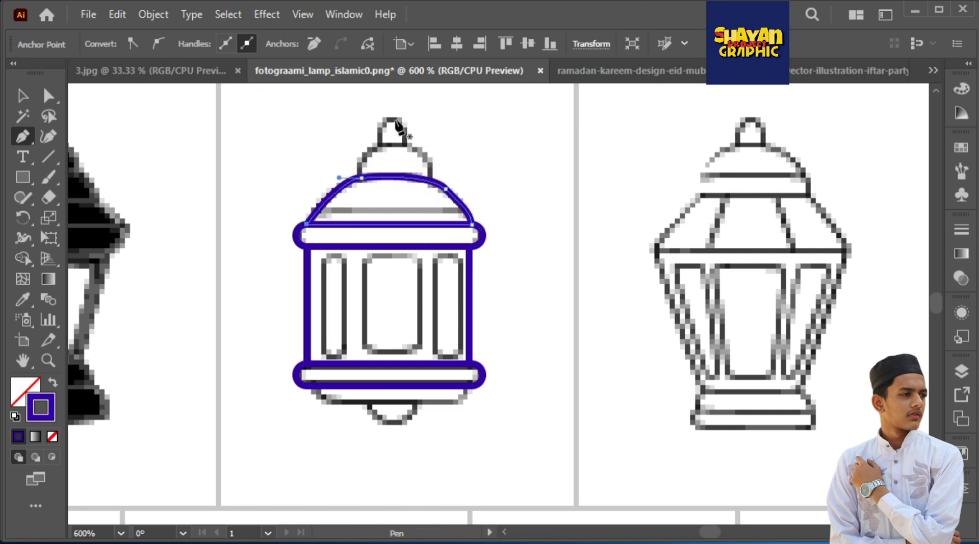
left_click(478, 152, "ctrl")
left_click_drag(408, 177, 508, 187)
Trace the small cap and top knob above the dome as one closed straight-sided path with the Pen tool
left_click(431, 180)
left_click(431, 159)
left_click_drag(406, 143, 404, 138)
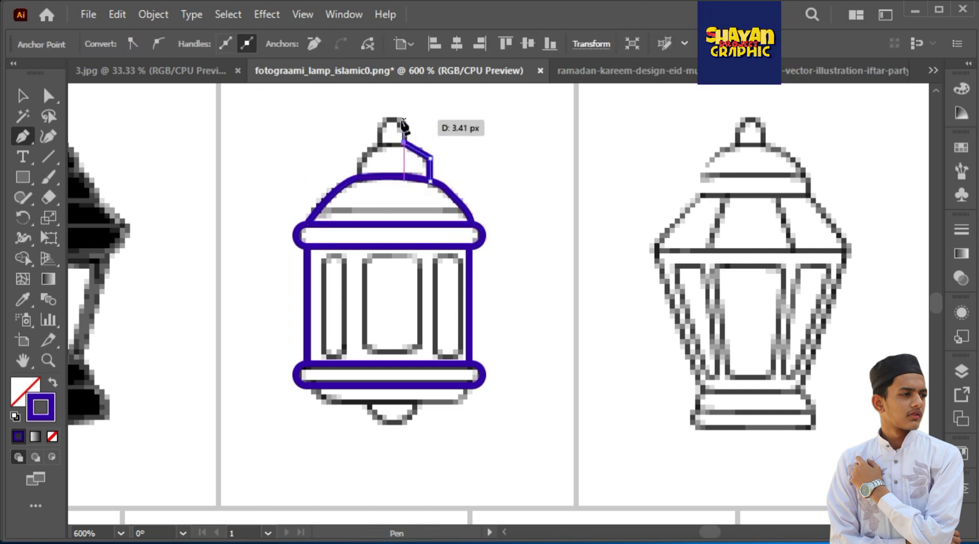
left_click(360, 159)
left_click(361, 177)
left_click_drag(430, 180, 434, 187)
Round the corners of the top knob and both shoulders of the small cap to follow the reference curves
key("a")
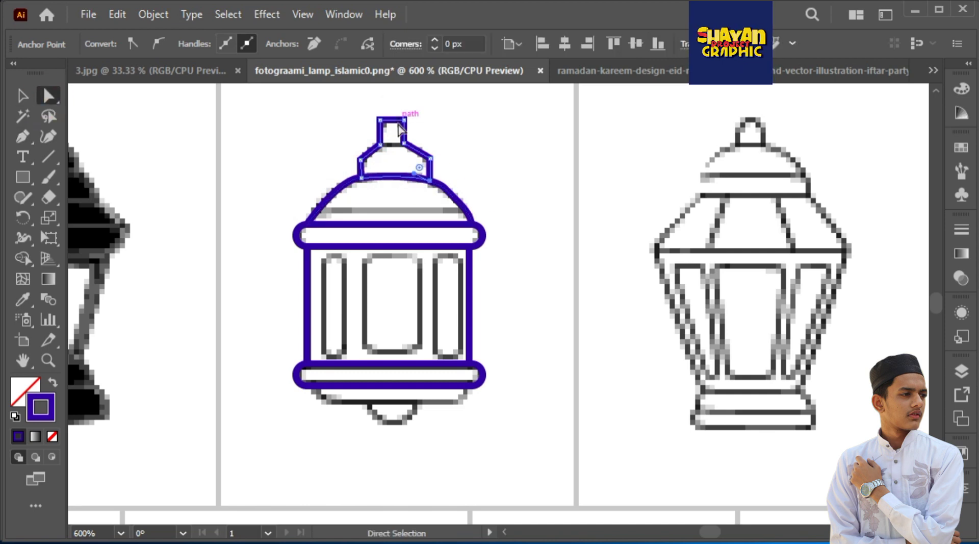
left_click_drag(313, 89, 424, 126)
left_click_drag(392, 131, 393, 151)
left_click_drag(456, 126, 421, 168)
left_click_drag(418, 164, 400, 175)
left_click_drag(322, 132, 366, 166)
left_click_drag(375, 166, 390, 170)
left_click(461, 158)
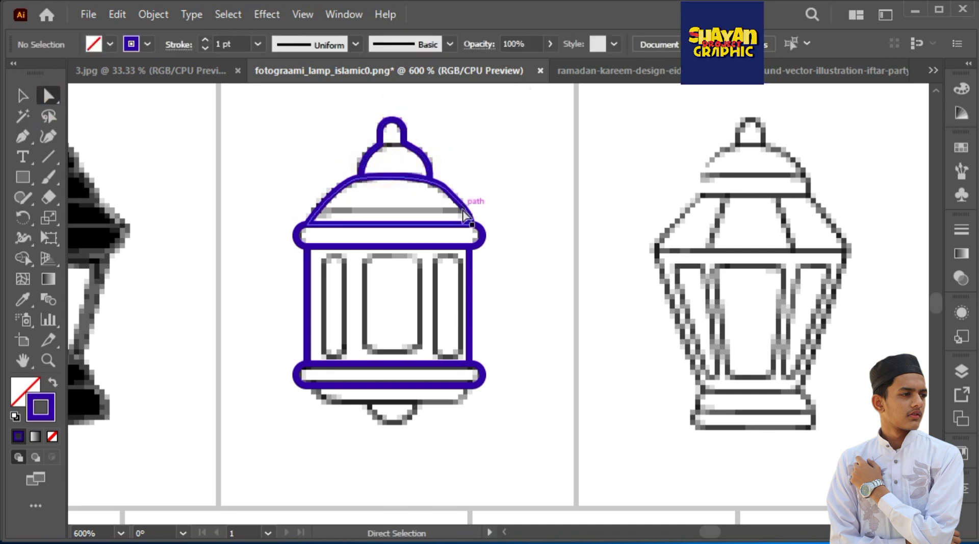
left_click(465, 206)
left_click(505, 175)
left_click_drag(468, 203, 464, 207)
left_click(504, 182)
key("ctrl+z")
left_click(508, 187)
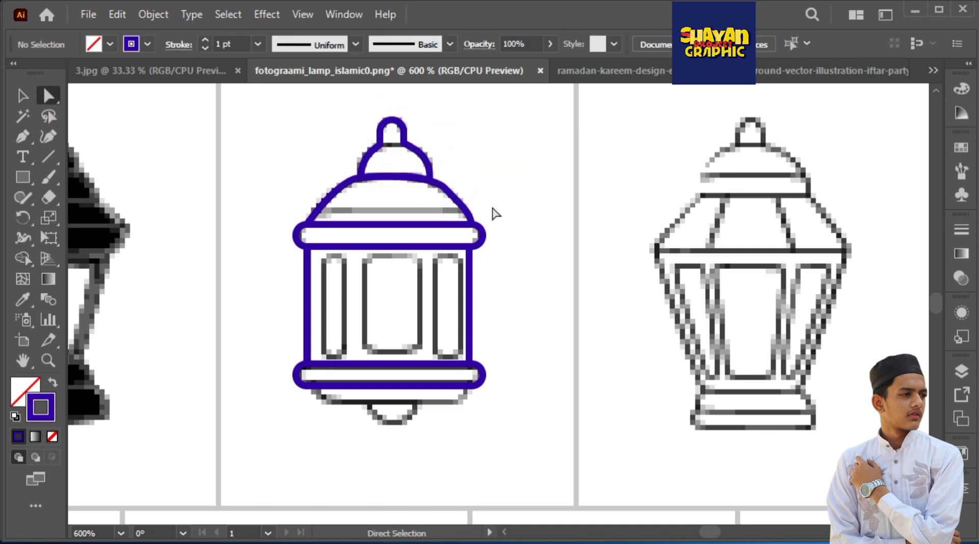
Draw horizontal line segments across the lower part of the dome and across the base of the top knob
scroll(494, 215, "up", 3)
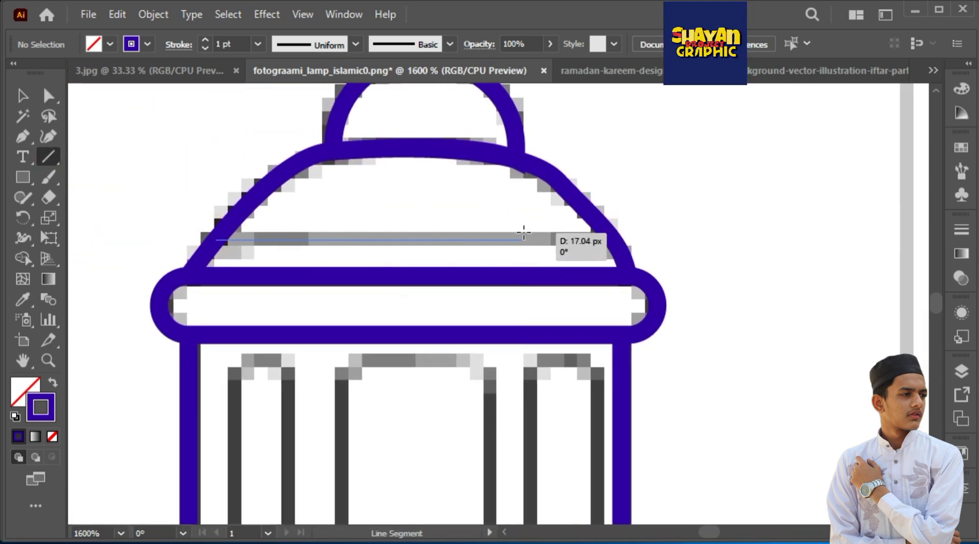
left_click_drag(523, 232, 612, 238)
left_click_drag(485, 88, 477, 313)
left_click_drag(376, 289, 439, 289)
left_click_drag(436, 277, 433, 266)
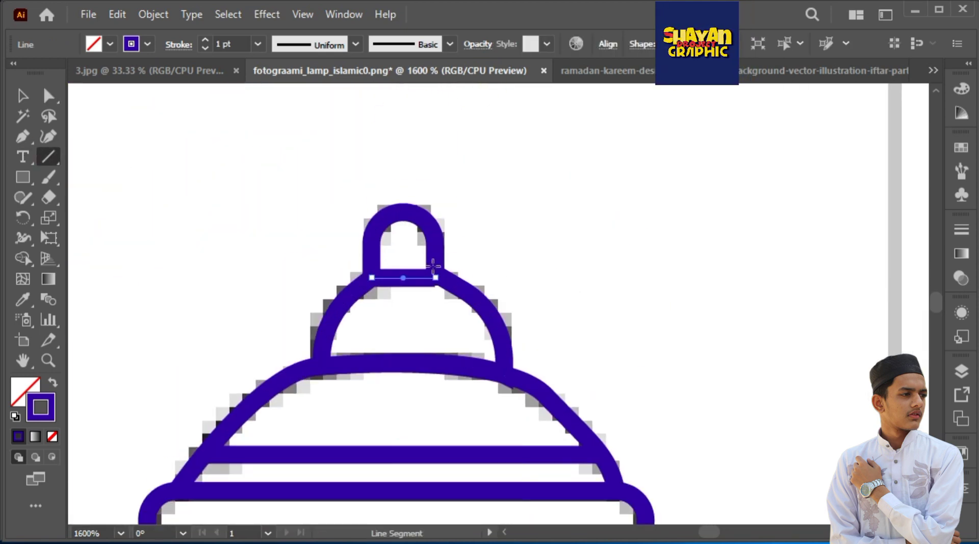
mouse_move(372, 277)
left_mouse_down()
mouse_move(447, 277)
mouse_move(423, 89)
left_mouse_up()
Duplicate the lower rim directly beneath itself and narrow the copy from both sides to form the lantern's base
scroll(472, 433, "down", 3)
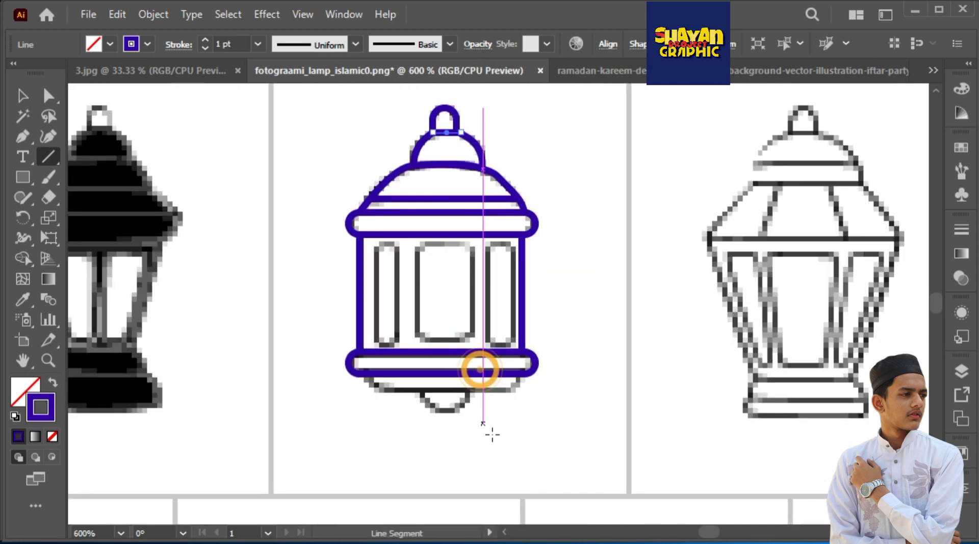
left_click_drag(486, 352, 485, 375)
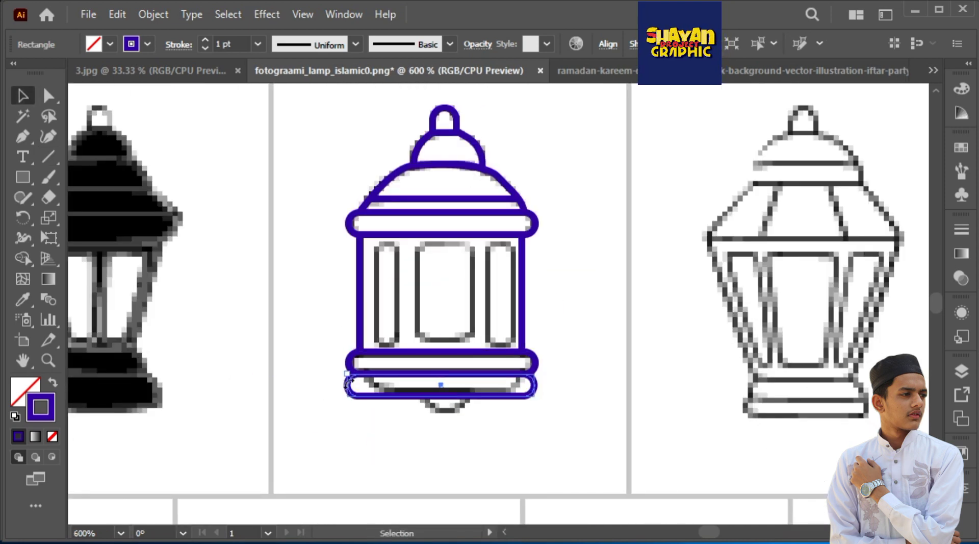
left_click_drag(349, 385, 365, 385)
left_click(509, 431)
left_click(461, 395)
left_click_drag(441, 396, 441, 396)
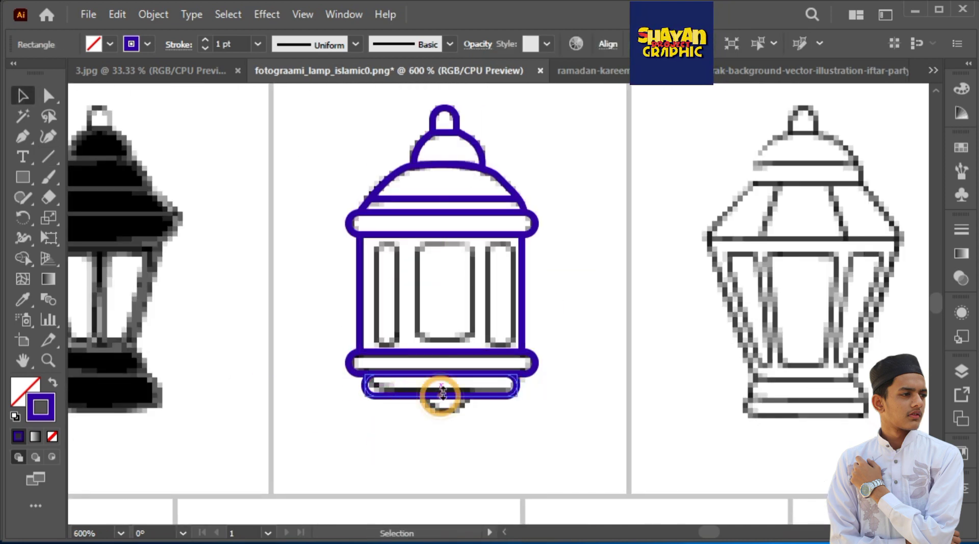
Draw a small rectangle centred over the knob at the underside of the lantern's base
key("ctrl+equal")
key("ctrl+equal")
key("ctrl+equal")
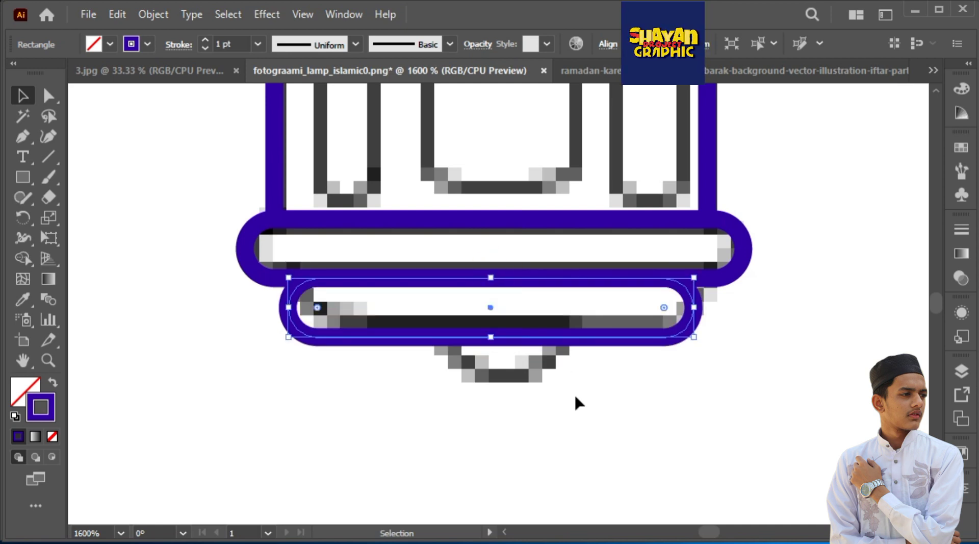
left_click(578, 403)
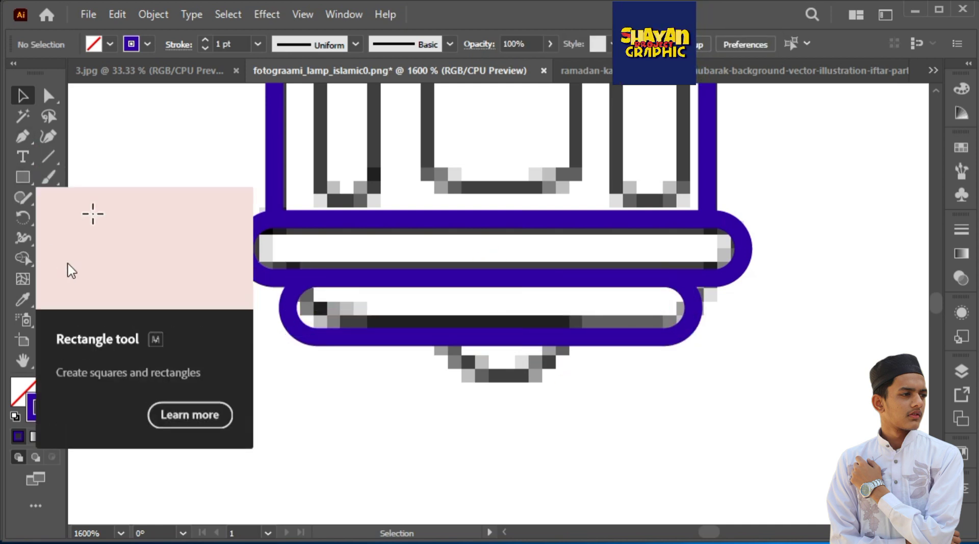
left_click(24, 177)
left_click_drag(491, 338, 550, 402)
Round the bottom knob's lower corners fully and trim its upper part to meet the base's bottom edge
left_click(49, 96)
left_click_drag(432, 372, 612, 451)
left_click_drag(538, 389, 502, 301)
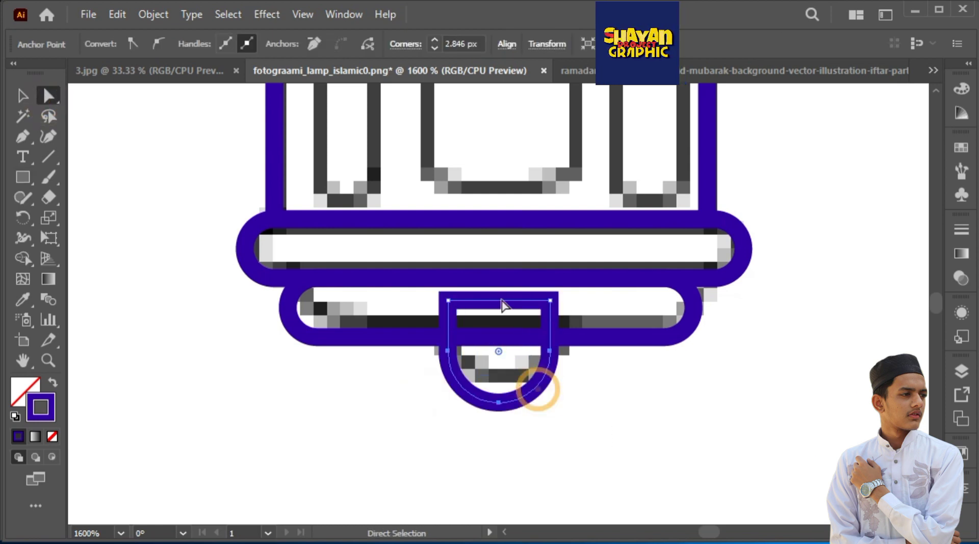
left_click(551, 300, "shift")
key("Delete")
left_click(642, 396)
Draw a tall rectangle over the lantern's left window, round its ends fully and adjust it to fit
left_click(23, 96)
scroll(483, 384, "down", 3)
left_click(426, 192)
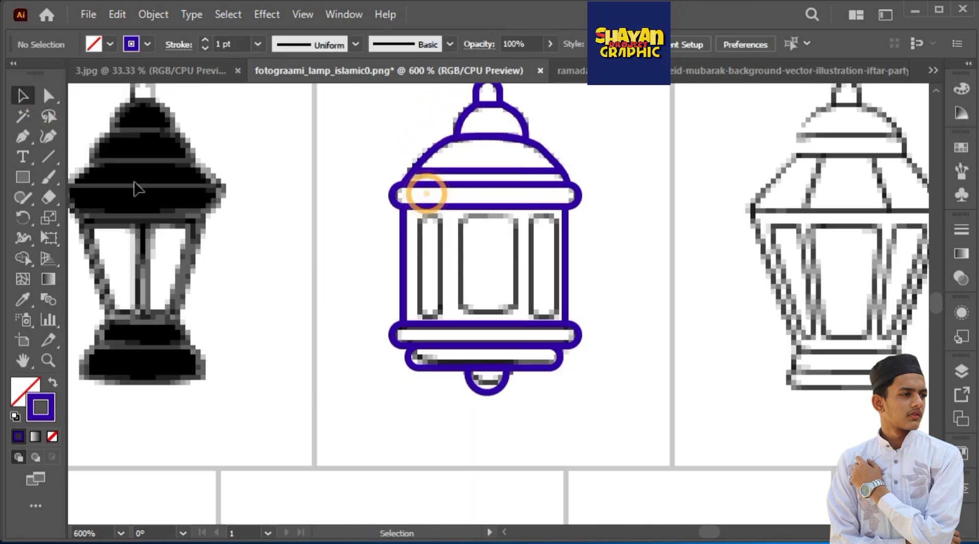
left_click(23, 177)
scroll(501, 299, "up", 2)
left_click_drag(386, 333, 385, 331)
left_click(49, 96)
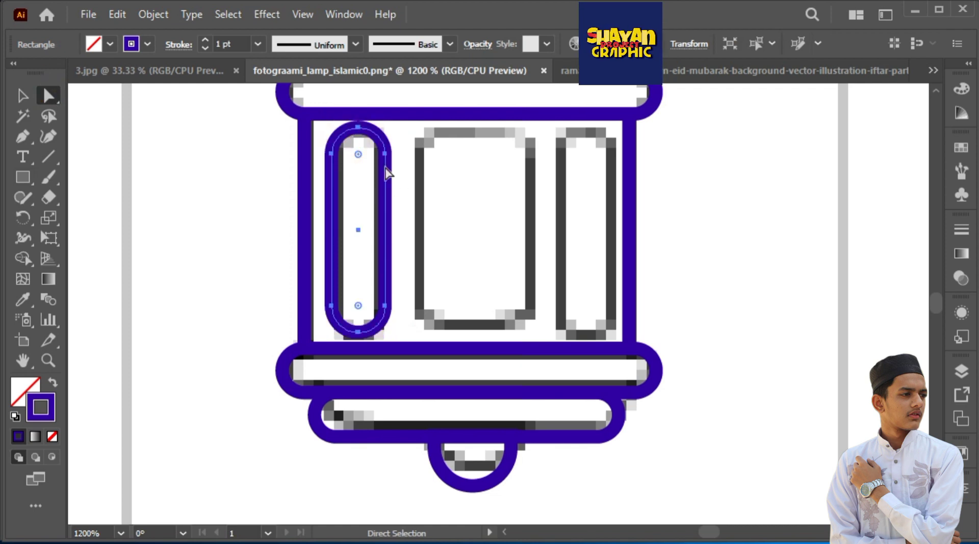
key("Down")
key("v")
left_click_drag(385, 141, 383, 158)
Duplicate the left window twice, placing one copy in the middle and aligning the other over the right window
left_click_drag(383, 182, 506, 179)
key("ctrl+d")
left_click_drag(567, 180, 555, 179)
Widen the middle window on both sides to match the reference and reduce its corner rounding
left_click(478, 143)
left_click_drag(452, 230, 424, 229)
left_click_drag(506, 230, 532, 229)
key("a")
left_click_drag(502, 169, 493, 176)
left_click(733, 163)
key("ctrl+minus")
key("ctrl+minus")
key("ctrl+minus")
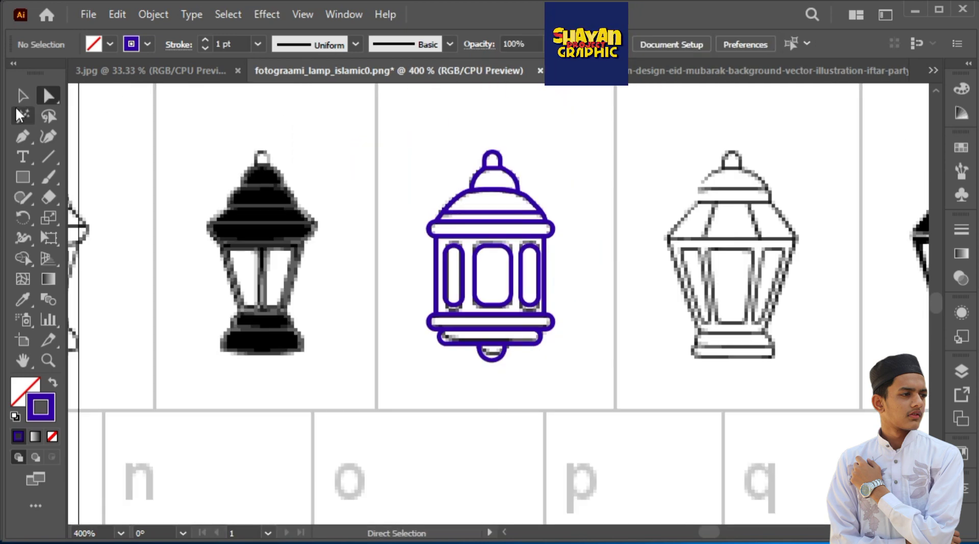
Select all of the traced lantern's shapes and create a new 700 x 500 px RGB document
left_click_drag(448, 207, 451, 209)
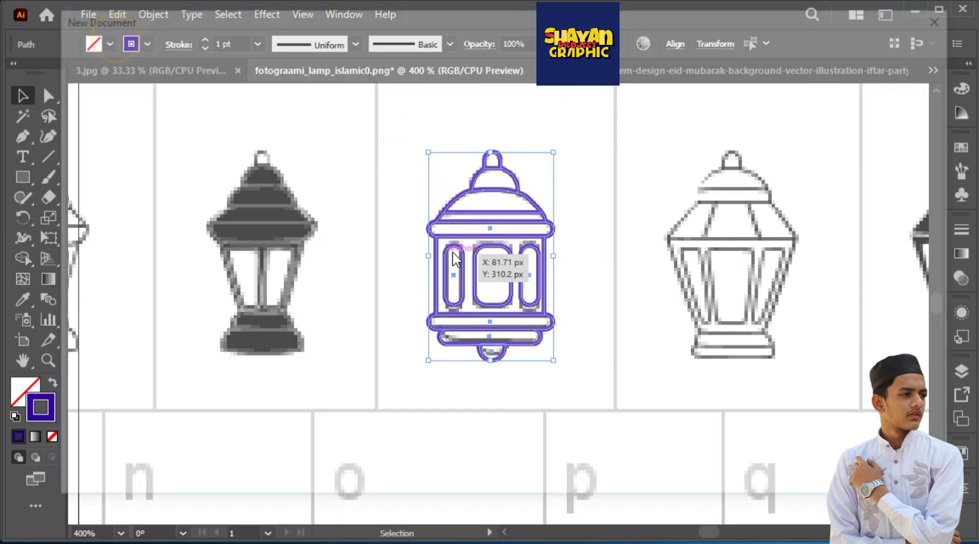
key("ctrl+n")
left_click(576, 209)
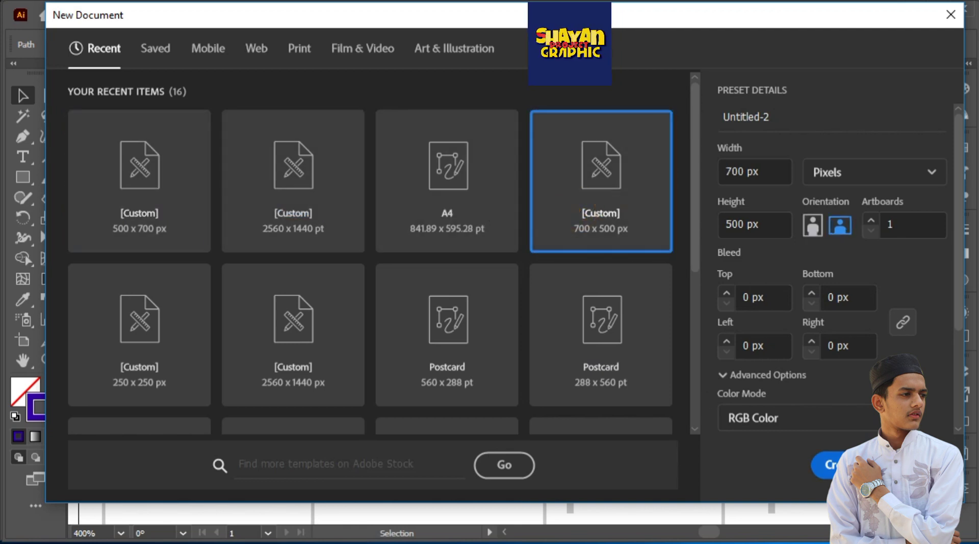
left_click(846, 463)
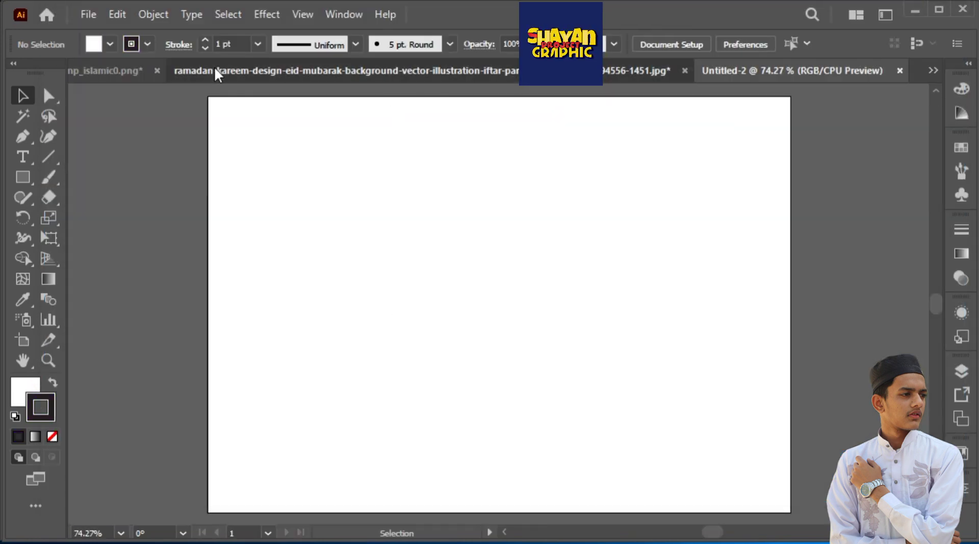
Bring the traced lantern into the new blank document and enlarge it around the middle of the artboard
left_click(215, 70)
left_click(173, 70)
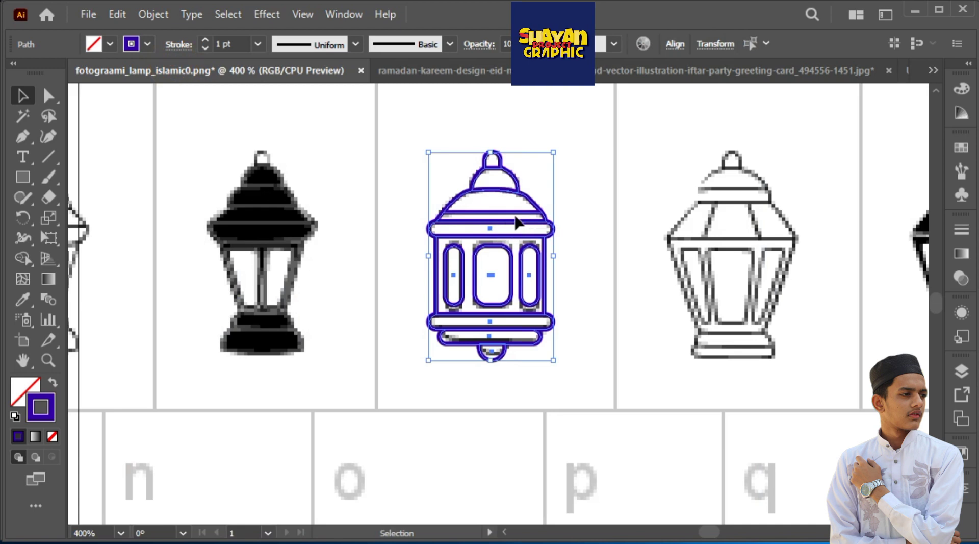
left_click_drag(515, 217, 701, 153)
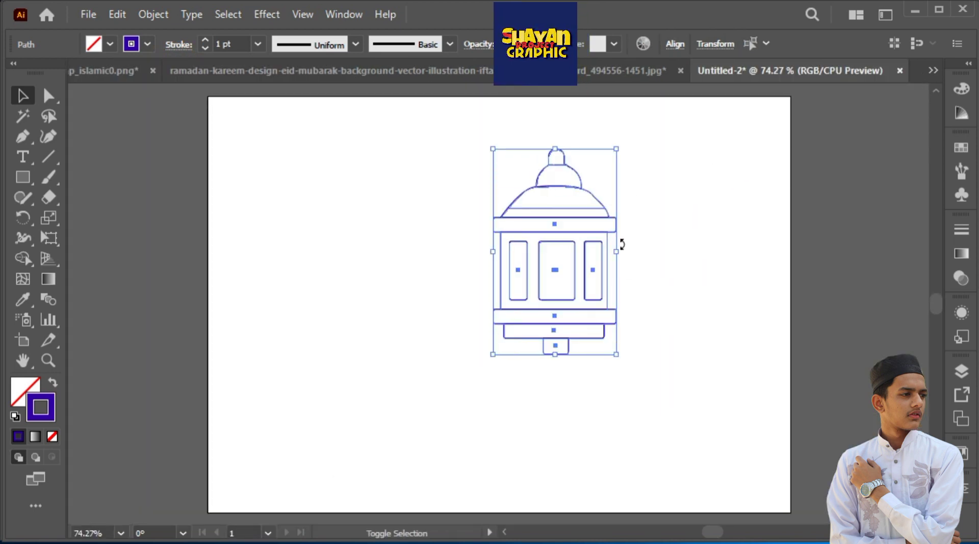
left_click_drag(607, 244, 514, 352)
left_click_drag(521, 258, 648, 164)
left_click(662, 224)
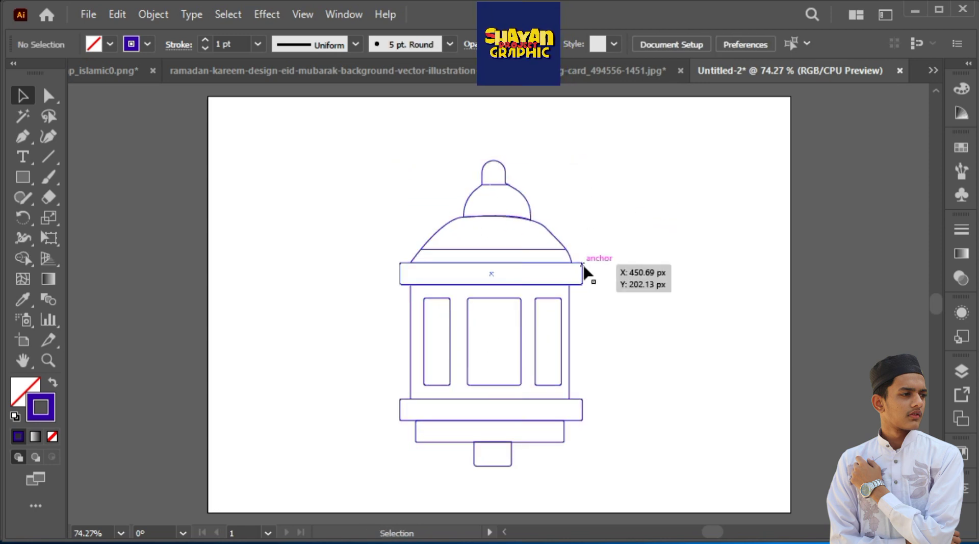
left_click_drag(484, 457, 486, 456)
left_click(638, 212)
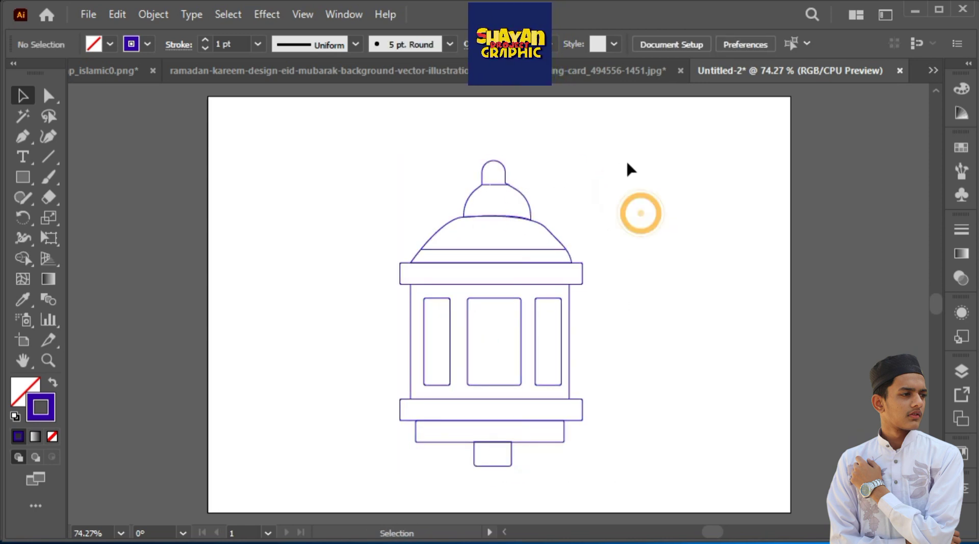
left_click_drag(627, 160, 461, 368)
left_click(669, 279)
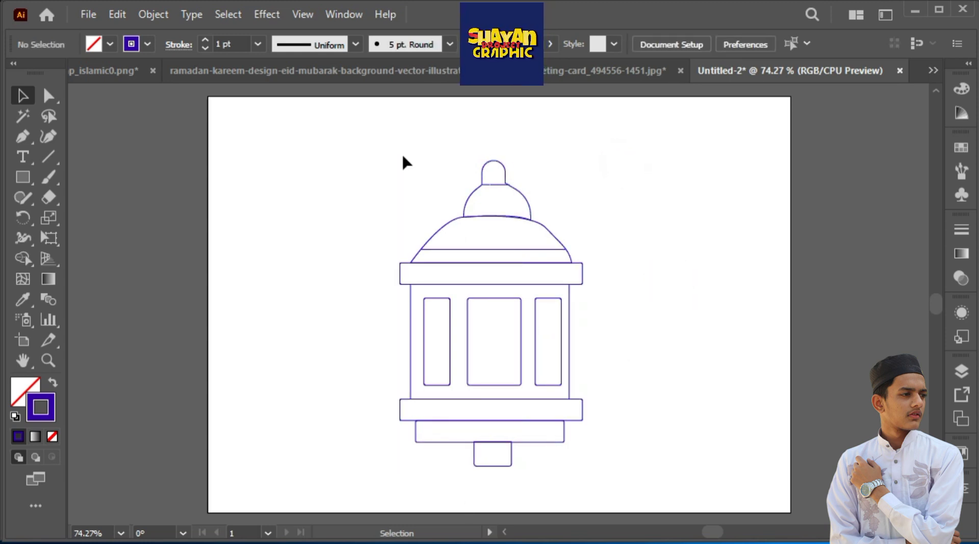
Set the stroke weight of all the lantern's shapes to 7 pt
scroll(404, 159, "down", 2)
left_click_drag(403, 151, 431, 275)
left_click(257, 45)
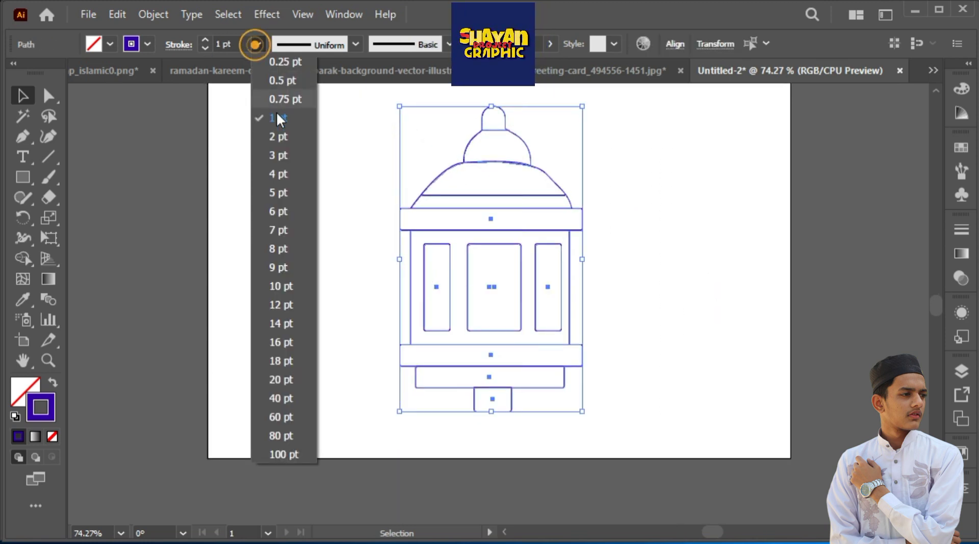
left_click(282, 228)
left_click(370, 178)
left_click_drag(367, 137, 543, 395)
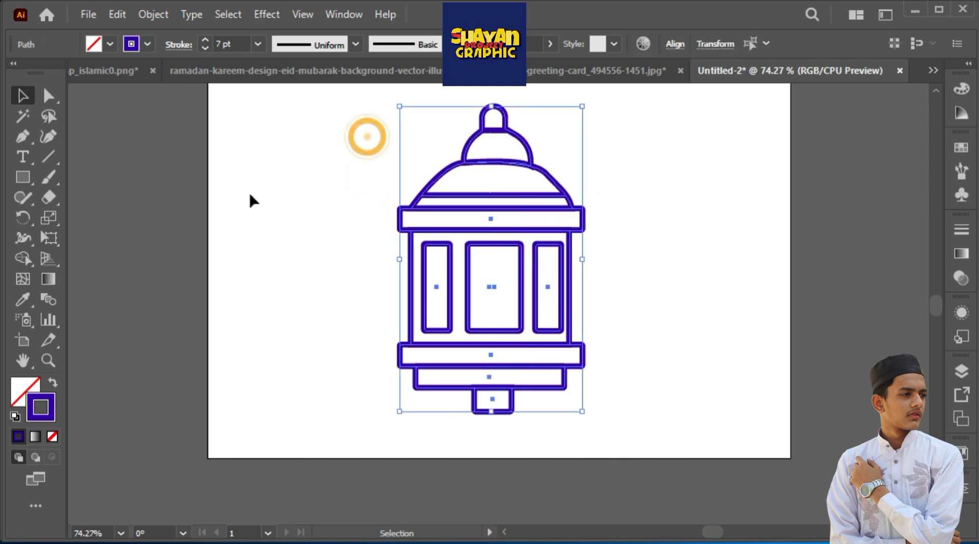
Try a 14 pt stroke weight on the lantern's outlines and undo it
left_click(260, 44)
left_click(270, 329)
left_click(317, 250)
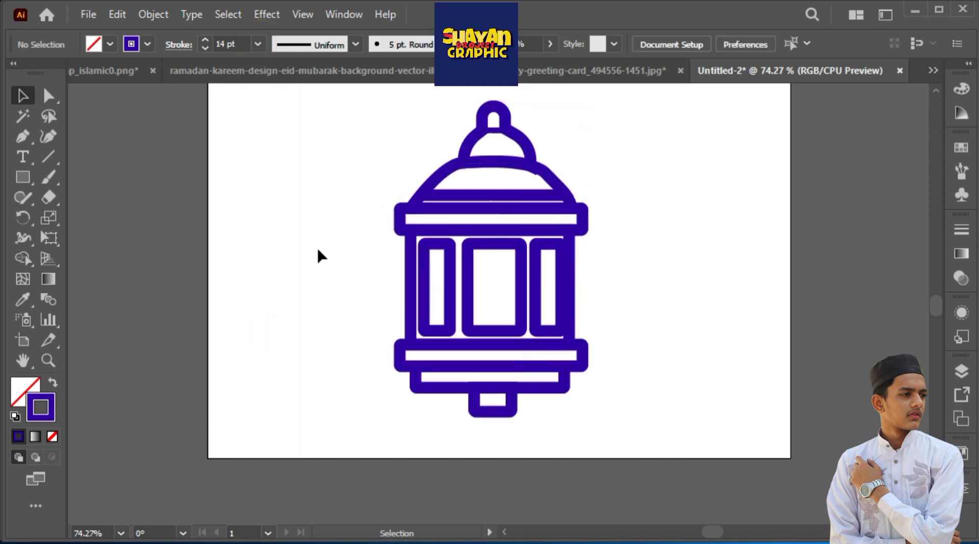
key("ctrl+z")
left_click(608, 291)
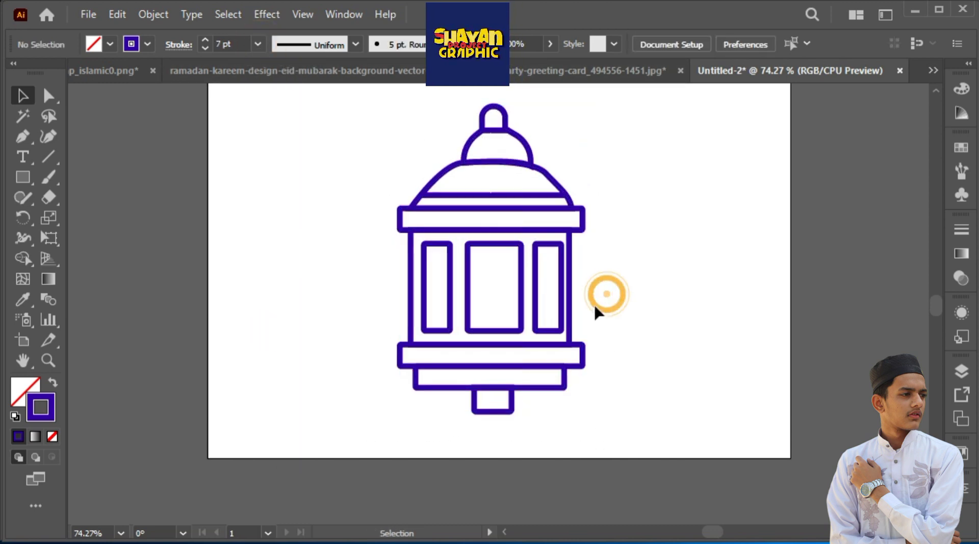
Nudge the lantern's narrow right-hand window slightly left and deselect it
left_click(533, 293)
left_click(639, 312)
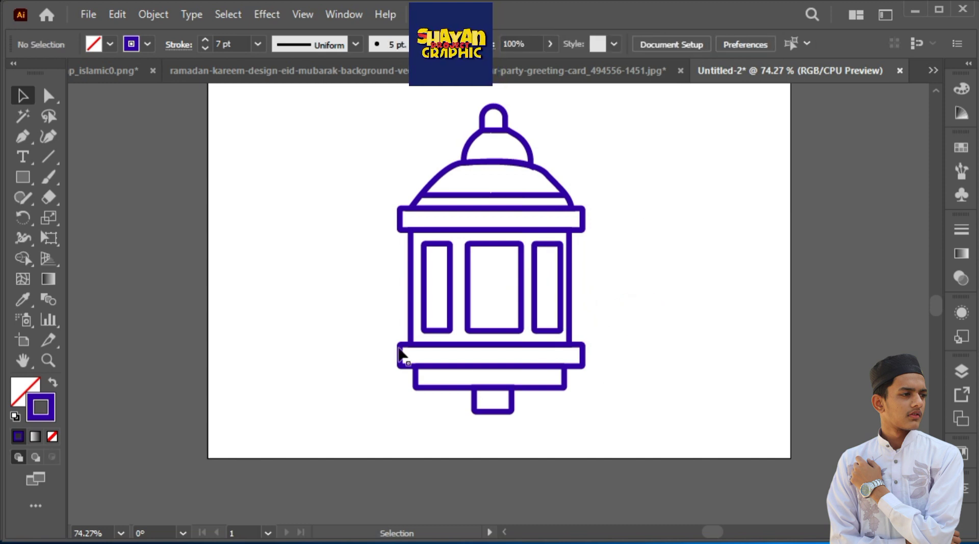
Switch to the Ramadan Kareem reference document and trace the tall upper stroke's right edge with the Pen tool, using a black stroke without fill
left_click(531, 72)
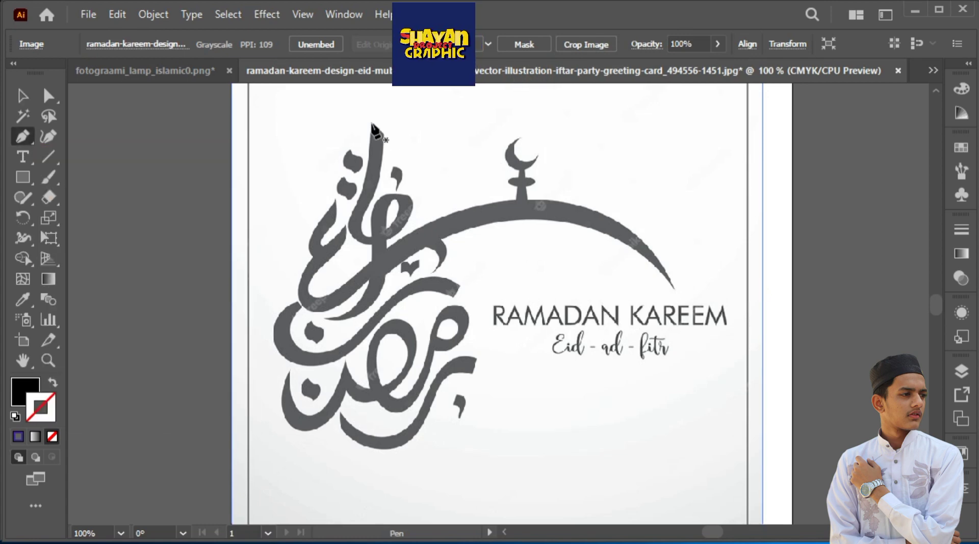
scroll(372, 123, "up", 3)
left_click(364, 245)
left_click(386, 265)
scroll(386, 266, "down", 3)
left_click_drag(343, 300, 301, 367)
left_click(343, 300)
left_click(53, 382)
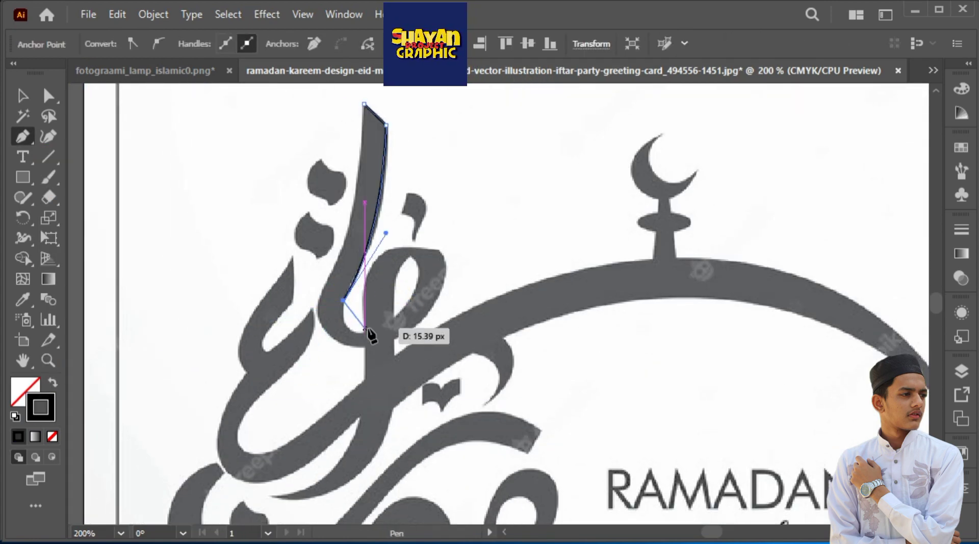
Continue the path around the looped letter and along the arch's upper edge to the base of the crescent finial
left_click(440, 250)
left_click_drag(393, 339, 357, 361)
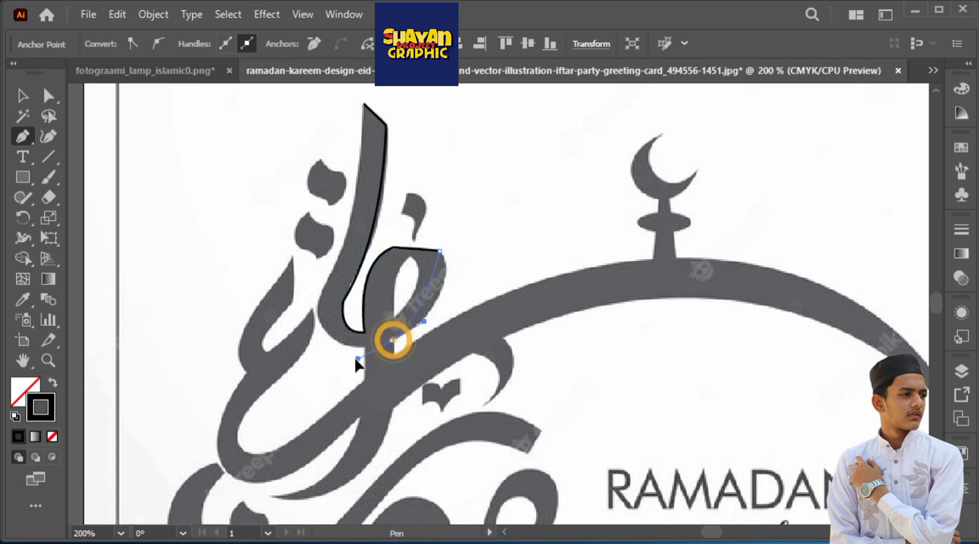
left_click(391, 339)
left_click(392, 355)
left_click_drag(582, 291, 485, 299)
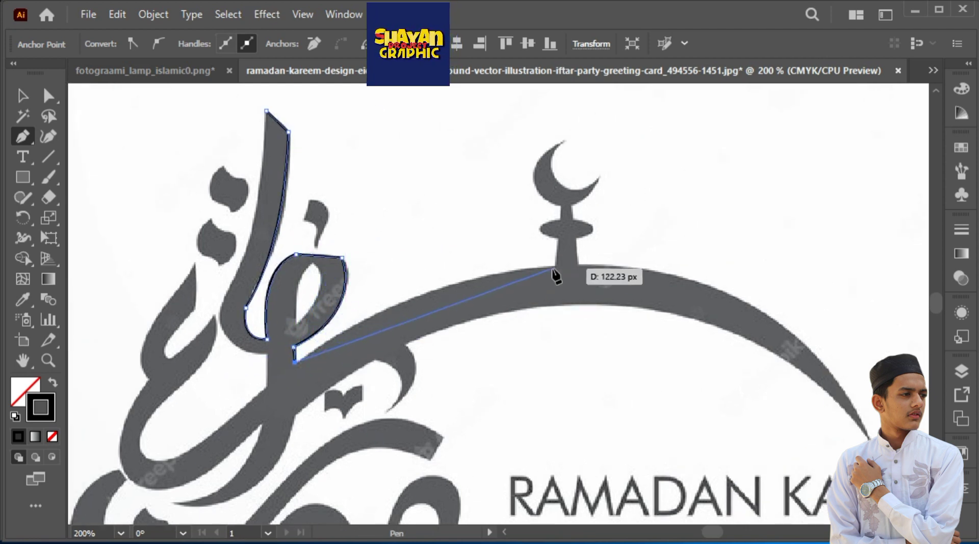
left_click_drag(657, 265, 676, 259)
left_click(554, 266)
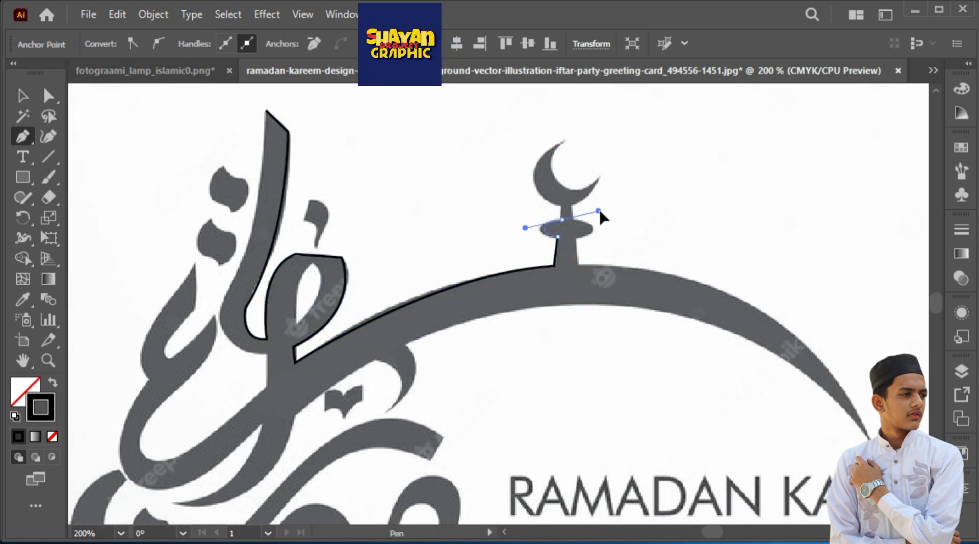
Trace the crescent's outer left curve to its upper tip and its inner curve to the right tip
left_click_drag(562, 141, 623, 98)
scroll(621, 104, "up", 2)
left_click(561, 240)
left_click_drag(599, 275, 654, 246)
key("ctrl+z")
left_click_drag(575, 289, 609, 265)
left_click(575, 287)
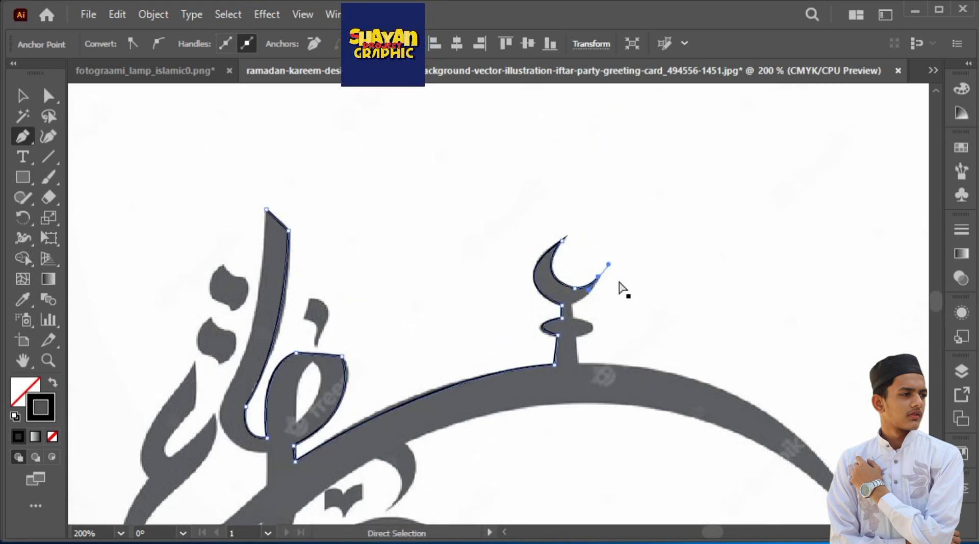
Trace the right side of the crescent and its finial down to the arch
key("ctrl+equal")
key("ctrl+equal")
left_click(552, 147)
left_click(501, 228)
left_click_drag(509, 264, 451, 284)
left_click(508, 264)
left_click(513, 319)
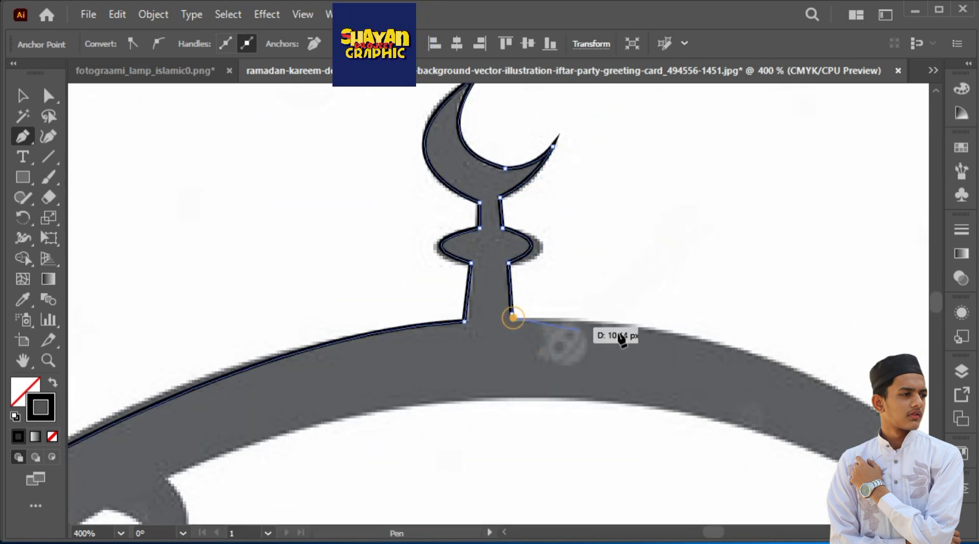
Trace the arch's upper edge to its pointed right end and return along the underside to the small hook
key("ctrl+minus")
key("ctrl+minus")
scroll(714, 367, "down", 2)
left_click_drag(732, 376, 791, 368)
left_click_drag(733, 195, 774, 378)
left_click(774, 379)
left_click_drag(311, 286, 106, 415)
left_click(419, 285)
Trace the small hook below the arch and the lower edge of the curved tail to its pointed end
left_click_drag(404, 349, 356, 379)
left_click(403, 349)
left_click_drag(392, 299, 336, 290)
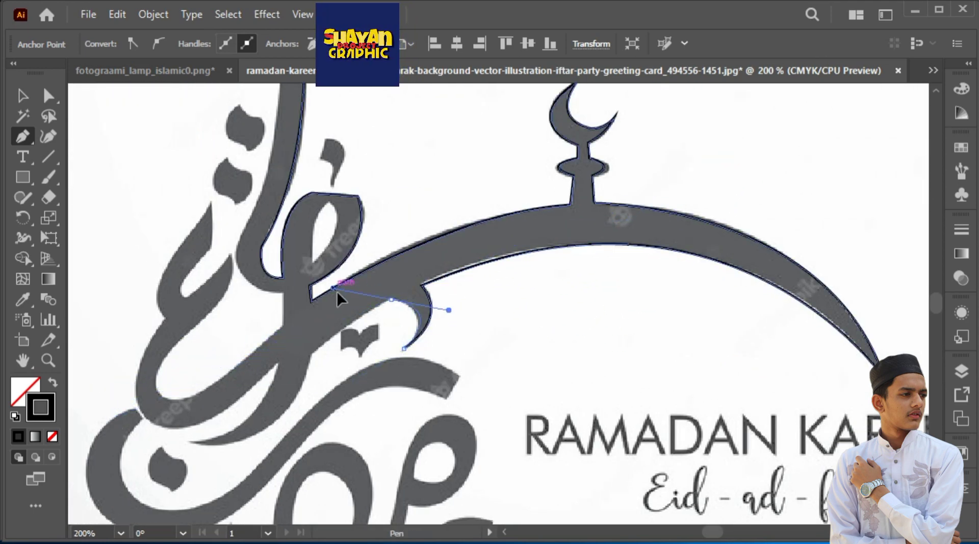
left_click(392, 298)
left_click_drag(321, 352, 422, 301)
left_click(415, 301)
left_click_drag(332, 369, 418, 295)
left_click_drag(381, 317, 306, 301)
left_click(381, 318)
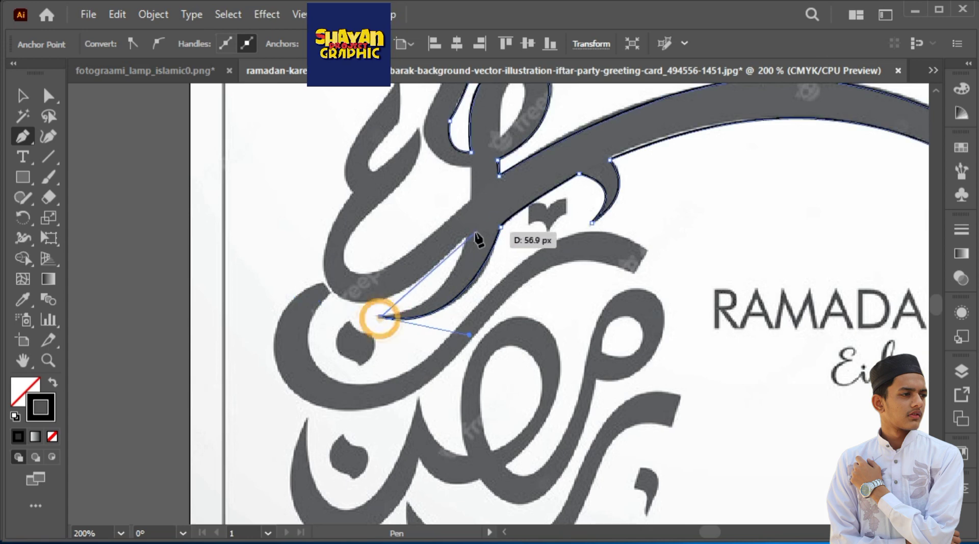
Trace the tail's inner edge and the outer bottom curve of the upper left letter
left_click_drag(465, 240, 485, 165)
left_click(465, 240)
left_click_drag(380, 245, 449, 307)
left_click_drag(396, 300, 400, 218)
key("ctrl+z")
left_click_drag(456, 334, 461, 287)
left_click_drag(454, 290, 386, 299)
left_click(454, 290)
Trace the upper left letter's outer edge to its pointed top and down around its inner notch
left_click_drag(437, 203, 489, 197)
left_click(444, 290)
left_click(457, 271)
left_click_drag(490, 199, 483, 296)
left_click_drag(470, 366, 486, 378)
left_click(471, 367)
left_click_drag(513, 327, 519, 313)
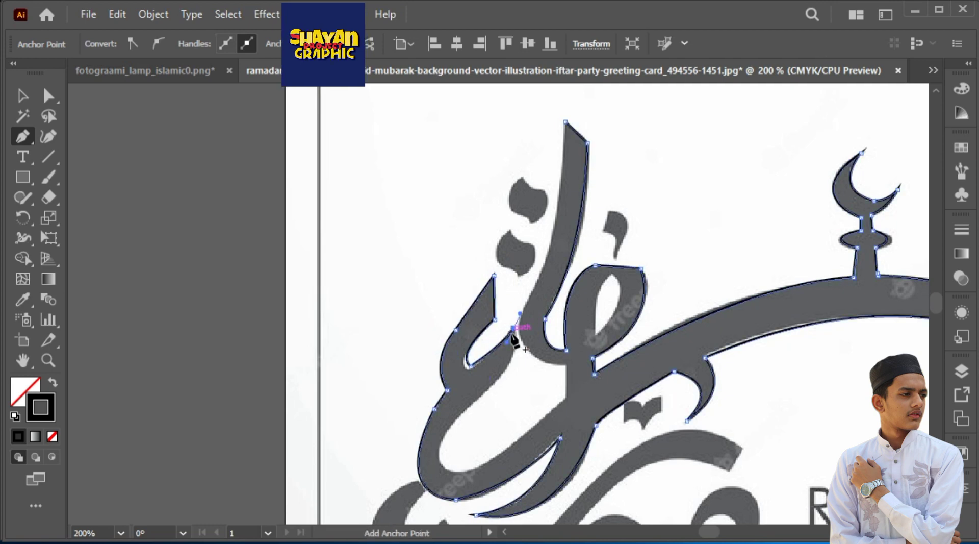
Trace the left letter's inner bowl and the tall stroke's left edge, closing the path at the stroke's top
left_click_drag(514, 445, 546, 416)
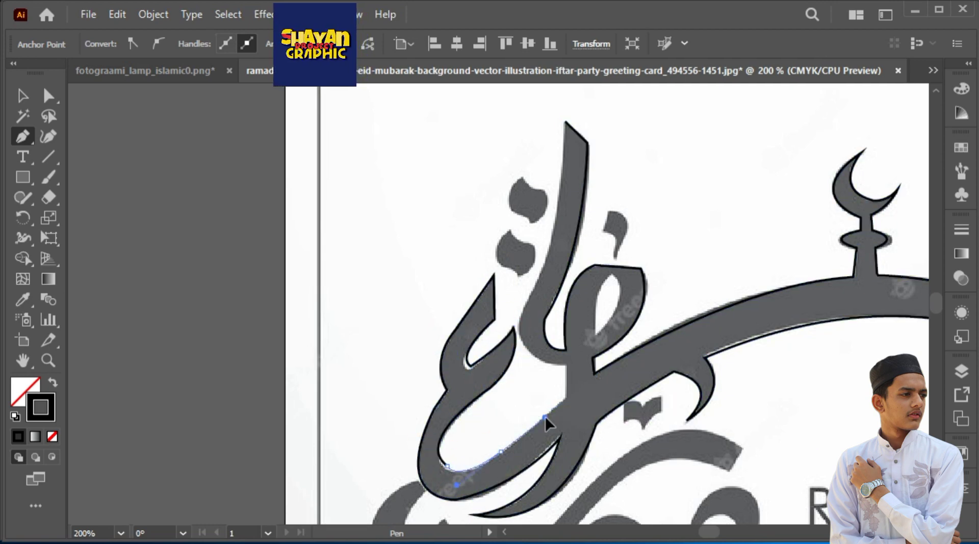
left_click(513, 446)
left_click(567, 399)
left_click(565, 365)
left_click_drag(519, 314, 527, 263)
left_click(518, 313)
left_click_drag(536, 154, 529, 282)
left_click_drag(551, 348, 562, 302)
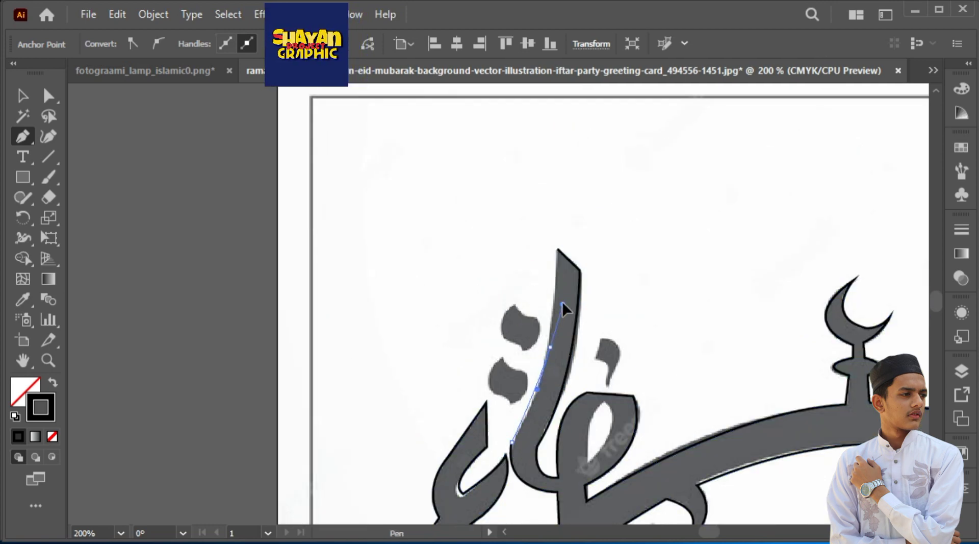
left_click(551, 349)
scroll(552, 349, "up", 2)
left_click(558, 295)
Start a new Pen path on the long sweeping stroke below and trace its outer left and bottom curve
key("ctrl+minus")
key("ctrl+minus")
key("ctrl+minus")
key("ctrl+minus")
key("ctrl+equal")
key("ctrl+equal")
key("ctrl+equal")
left_click_drag(403, 484, 417, 178)
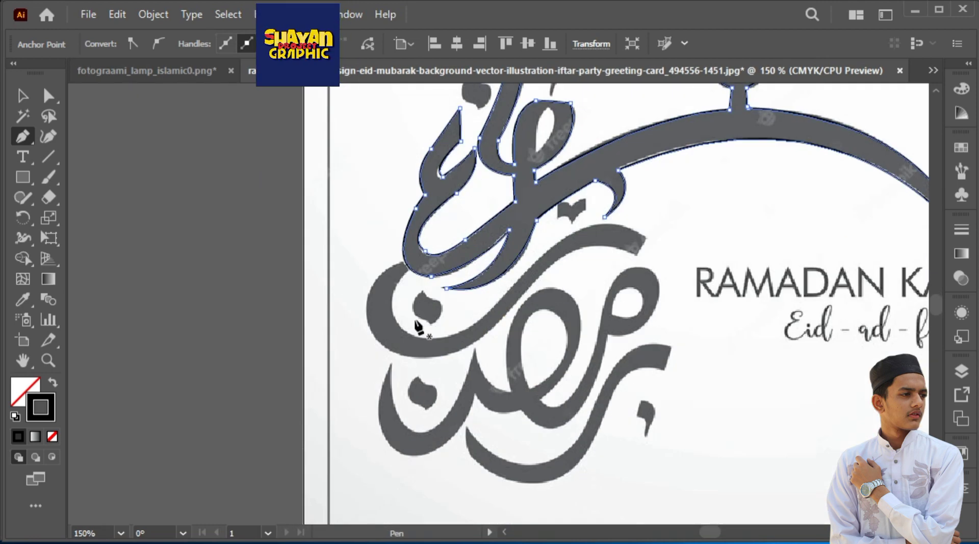
key("ctrl+equal")
key("ctrl+equal")
key("ctrl+equal")
left_click_drag(339, 370, 387, 504)
left_click(408, 196)
left_click_drag(421, 437, 331, 214)
left_click(480, 218)
left_click_drag(503, 186, 349, 304)
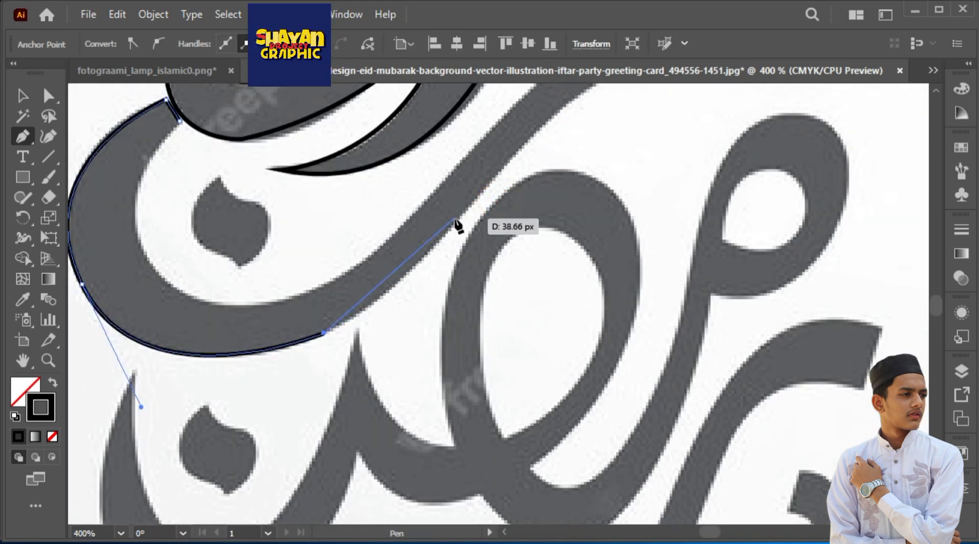
Continue along the sweeping stroke's lower edge to its upper right end and trace that slanted end
left_click(415, 268)
left_click_drag(437, 238, 364, 369)
left_click_drag(567, 197, 622, 197)
left_click_drag(624, 199, 486, 205)
left_click_drag(574, 220, 690, 257)
left_click(574, 220)
left_click(602, 174)
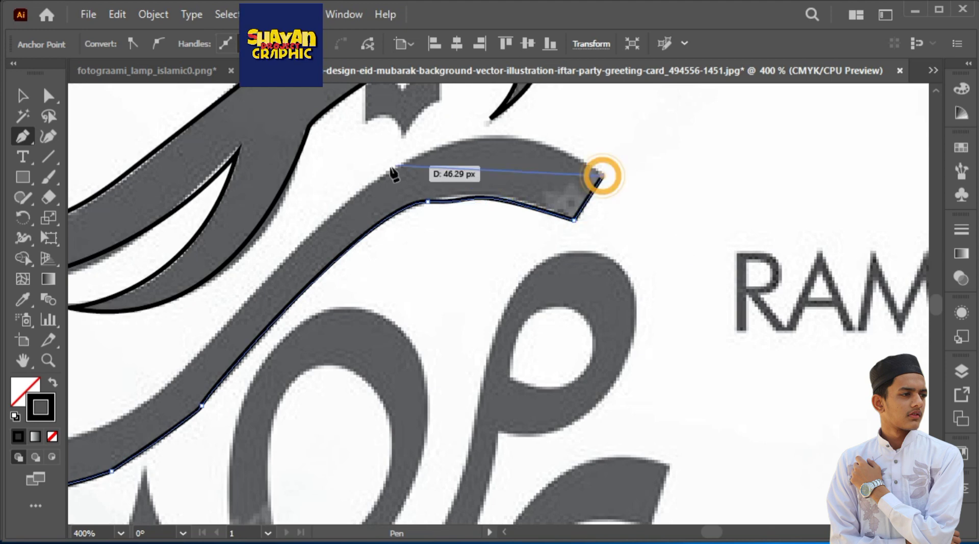
Trace the sweeping stroke's upper edge back around the inner bowl and close the path at its left end
left_click_drag(376, 185, 245, 285)
left_click_drag(290, 260, 511, 181)
left_click_drag(379, 319, 332, 352)
left_click_drag(260, 306, 397, 336)
left_click_drag(293, 347, 232, 259)
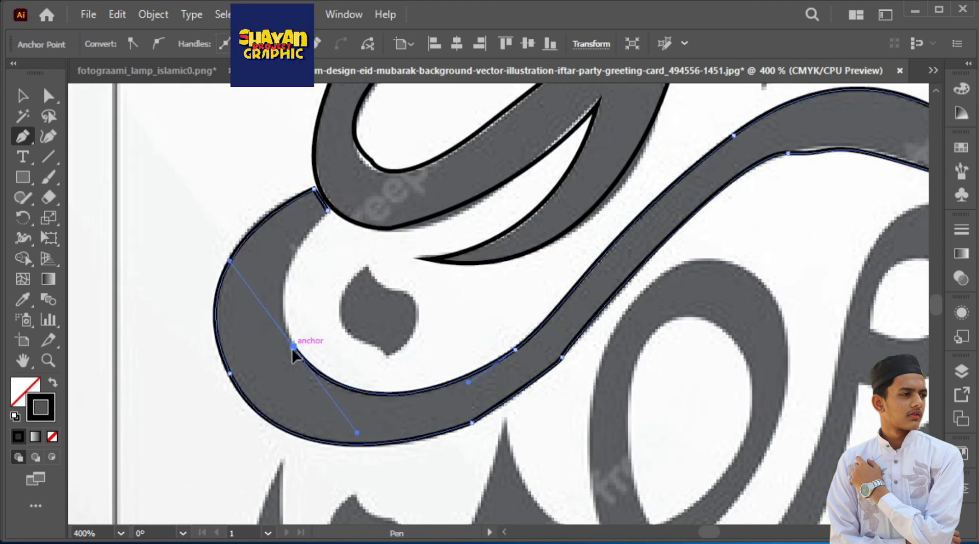
left_click(293, 347)
left_click_drag(327, 210, 396, 139)
Trace the dot inside the sweeping stroke's bowl as a separate path
left_click(368, 267)
left_click_drag(411, 295, 445, 294)
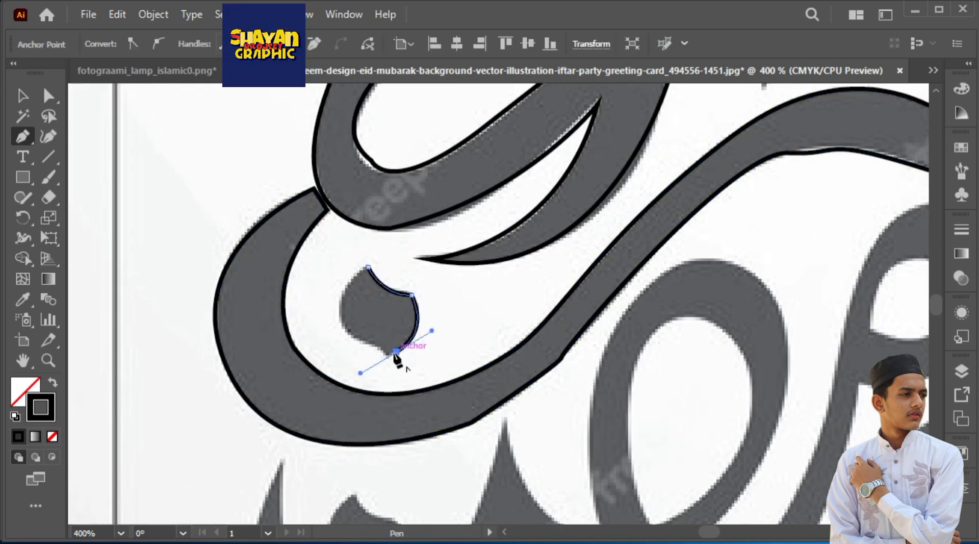
Start a path at the lower letter's left tip and trace its inner bowl up to the pointed peak
left_click_drag(433, 418, 428, 145)
left_click(275, 188)
left_click_drag(316, 358, 365, 385)
left_click_drag(393, 358, 343, 430)
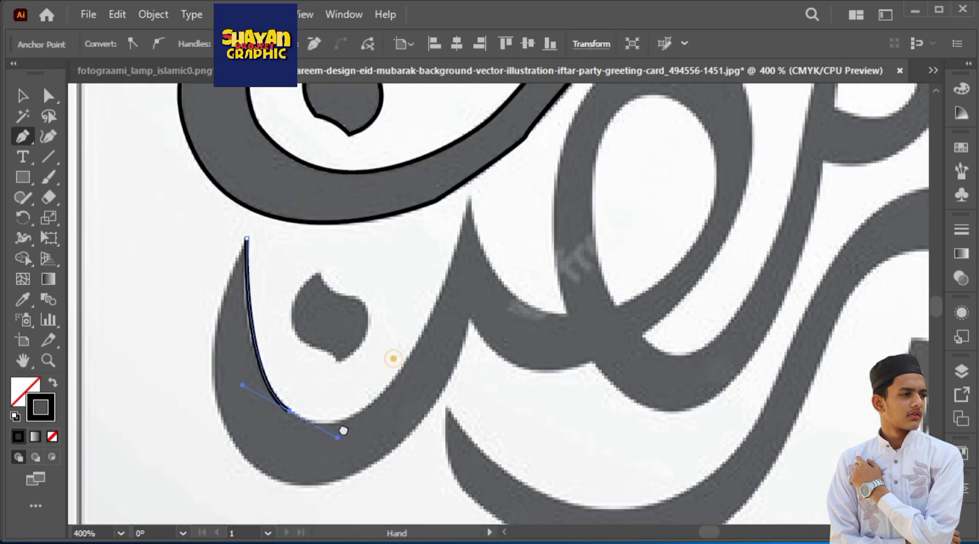
left_click_drag(442, 231, 437, 116)
key("ctrl+z")
key("ctrl+minus")
key("ctrl+minus")
left_click_drag(462, 308, 311, 236)
left_click_drag(457, 225, 475, 194)
left_click(489, 138)
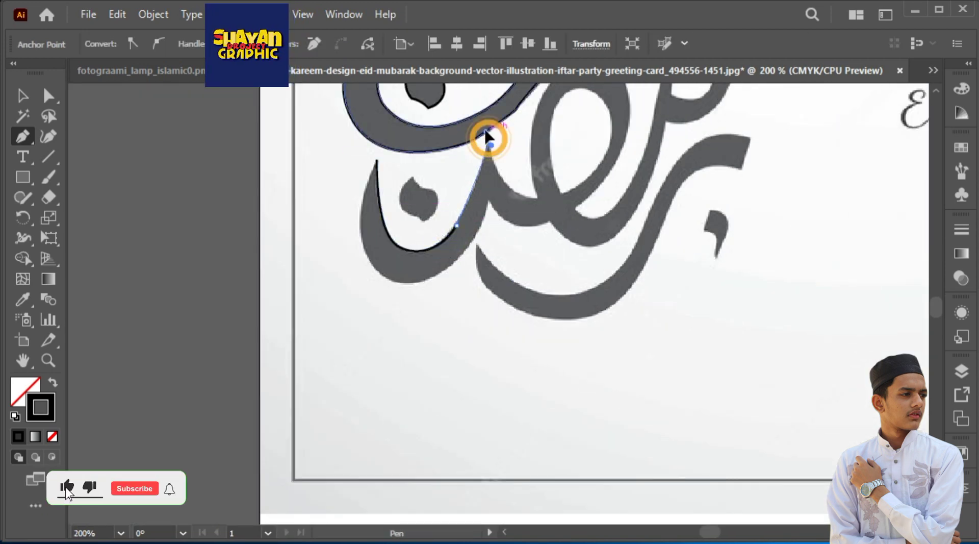
Trace the curve from the pointed peak down to the base of the large loop
left_click_drag(536, 193, 575, 187)
left_click(536, 194)
left_click_drag(537, 160, 539, 259)
key("ctrl+plus")
key("ctrl+plus")
key("ctrl+plus")
left_click_drag(442, 198, 461, 170)
left_click_drag(489, 102, 483, 263)
key("ctrl+z")
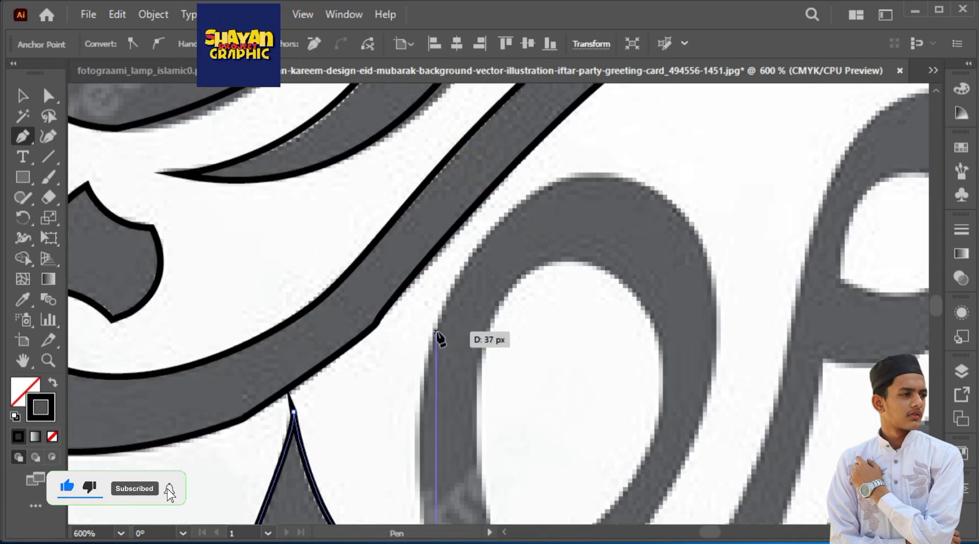
Trace the large loop's outer edge and the valley at its lower right
left_click_drag(437, 335, 475, 269)
left_click_drag(499, 225, 456, 323)
left_click_drag(635, 310, 783, 401)
left_click(444, 461)
left_click_drag(490, 412, 455, 280)
left_click_drag(492, 320, 541, 285)
Trace up the stem beside the large loop and around the outside of the small looped head
left_click_drag(548, 148, 507, 325)
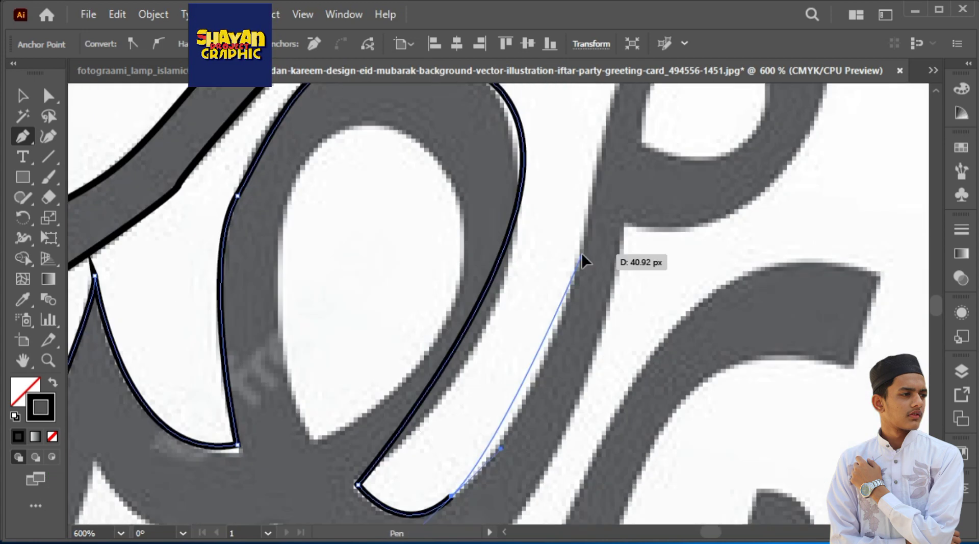
left_click_drag(581, 257, 592, 201)
left_click(632, 322)
left_click_drag(699, 273, 450, 293)
left_click_drag(539, 238, 660, 267)
left_click_drag(612, 423, 611, 245)
left_click_drag(525, 295, 499, 309)
left_click_drag(531, 260, 481, 247)
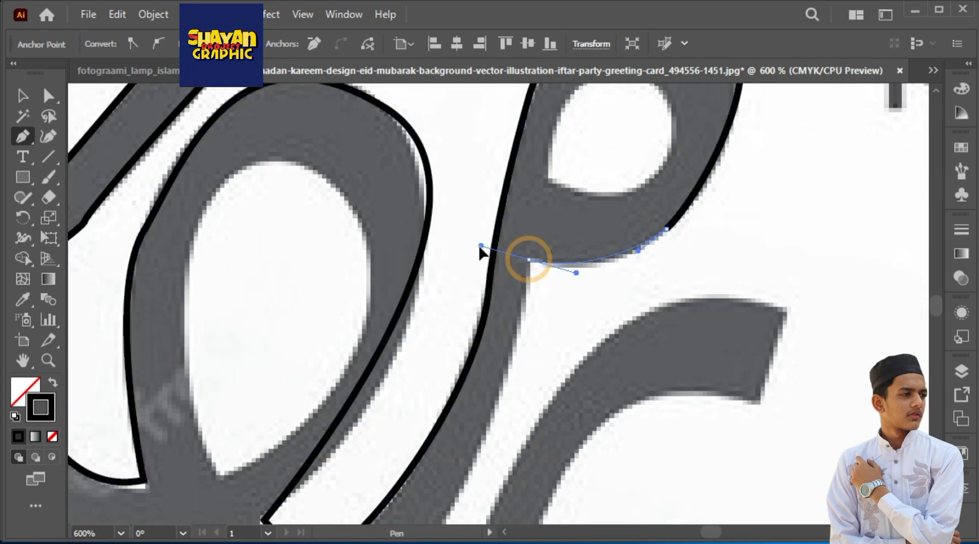
left_click(531, 260)
Trace the stem's lower right edge down around its bottom curve to the junction below the large loop
left_click_drag(446, 466, 493, 324)
left_click_drag(439, 387, 603, 295)
left_click_drag(552, 318, 476, 325)
left_click(416, 249)
left_click_drag(236, 186, 221, 30)
key("ctrl+minus")
key("ctrl+minus")
key("ctrl+minus")
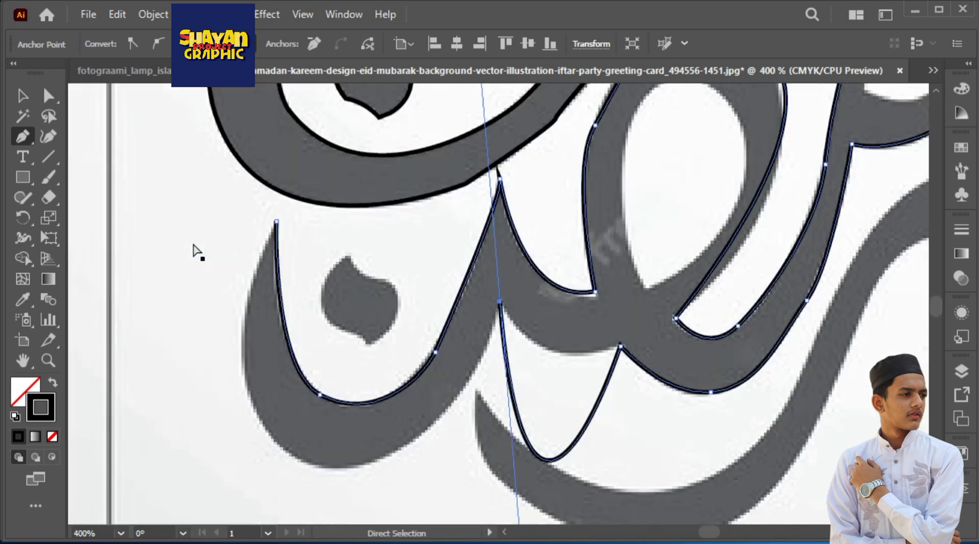
key("ctrl+z")
Trace the lower edge back around the bottom of the left bowl and close the path at its left tip
left_click_drag(500, 304, 468, 266)
left_click(500, 304)
left_click_drag(413, 387, 367, 396)
left_click_drag(389, 266, 408, 239)
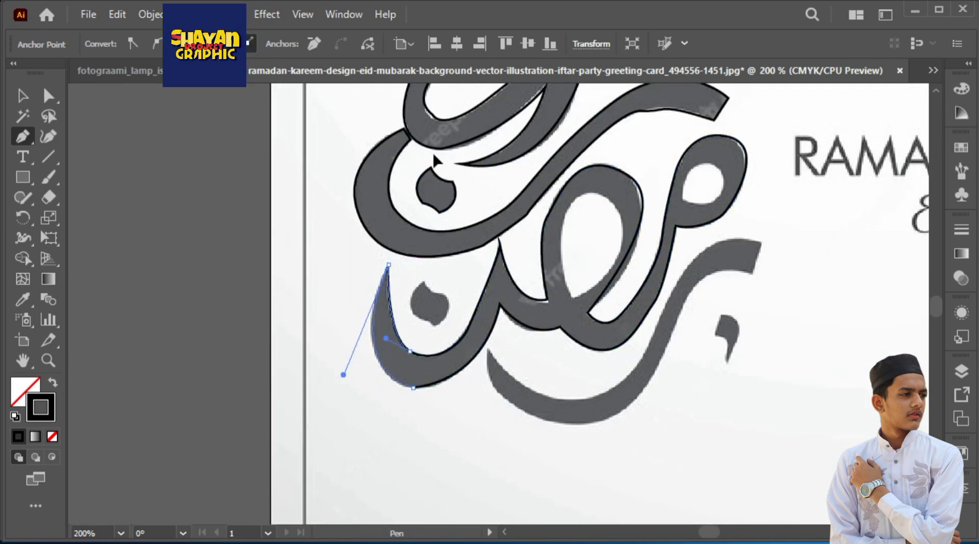
Start the lowest sweeping stroke's outline with its short left end and the lower edge to the bottom of the curve
left_click_drag(434, 155, 433, 156)
left_click_drag(679, 301, 558, 354)
key("ctrl+plus")
key("ctrl+plus")
left_click_drag(453, 397, 230, 115)
left_click(132, 198)
left_click(132, 250)
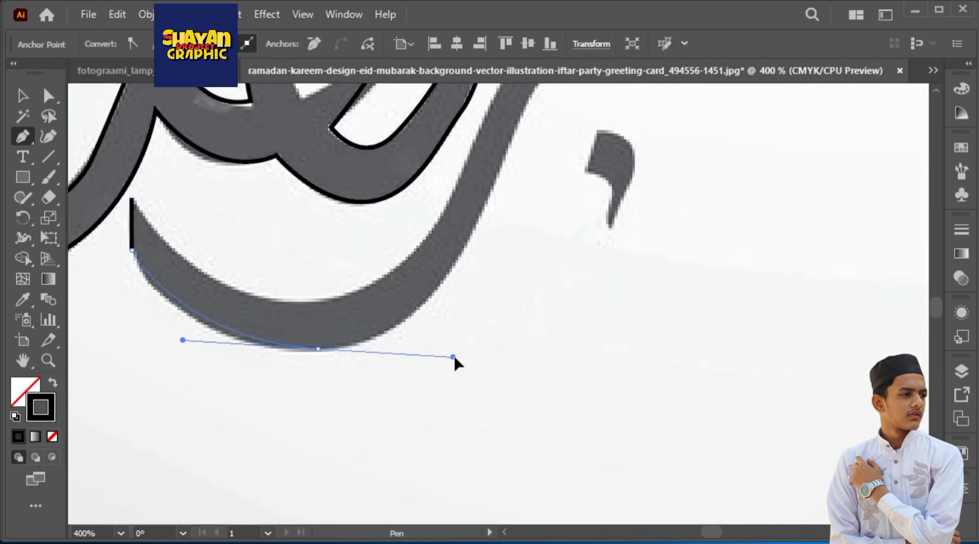
left_click_drag(499, 171, 415, 292)
Trace the sweeping stroke's outer edge up around its squared upper-right end and partway down the inner edge
left_click(424, 260)
left_click_drag(572, 169, 684, 208)
left_click(573, 169)
left_click(594, 109)
left_click_drag(459, 144, 404, 212)
left_click(388, 268)
Trace the sweeping stroke's inner edge back along the bowl and close the path at its left end
left_click_drag(343, 364, 578, 271)
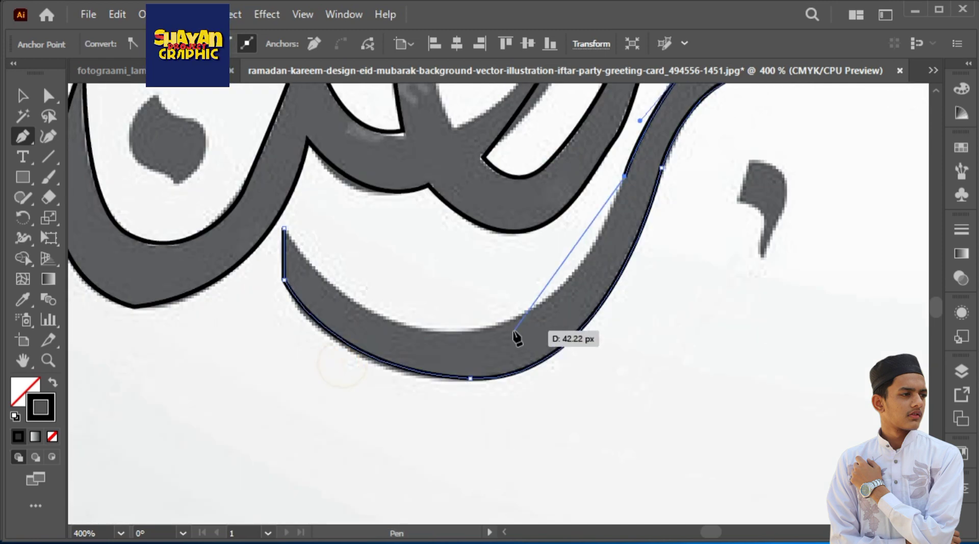
left_click_drag(503, 325, 413, 357)
left_click_drag(420, 345, 625, 385)
left_click(553, 338)
left_click_drag(490, 268, 487, 252)
Trace the small comma-shaped mark beside the lowest stroke as a closed path
key("ctrl+minus")
key("ctrl+minus")
key("ctrl+minus")
key("ctrl+minus")
left_click_drag(682, 292, 387, 295)
key("ctrl+plus")
key("ctrl+plus")
key("ctrl+plus")
key("ctrl+plus")
key("ctrl+plus")
key("ctrl+plus")
left_click_drag(801, 307, 387, 295)
left_click(583, 224)
left_click_drag(628, 328, 607, 449)
left_click(628, 327)
left_click_drag(673, 174, 656, 125)
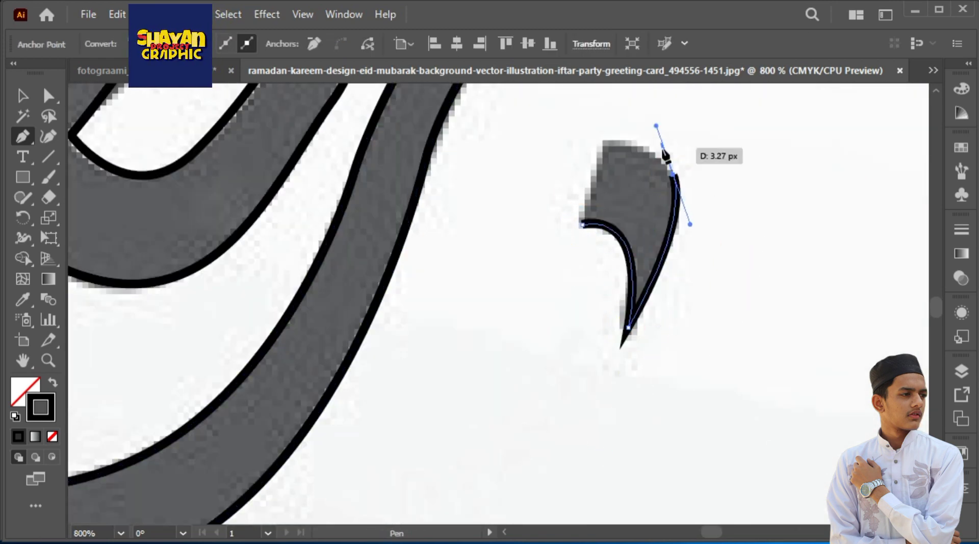
left_click(605, 143)
left_click(583, 224)
Trace the small notched double-dot mark above the middle stroke as a closed path
key("ctrl+minus")
key("ctrl+minus")
key("ctrl+minus")
left_click_drag(668, 234, 617, 330)
key("ctrl+plus")
key("ctrl+plus")
key("ctrl+plus")
key("ctrl+plus")
left_click_drag(415, 201, 546, 457)
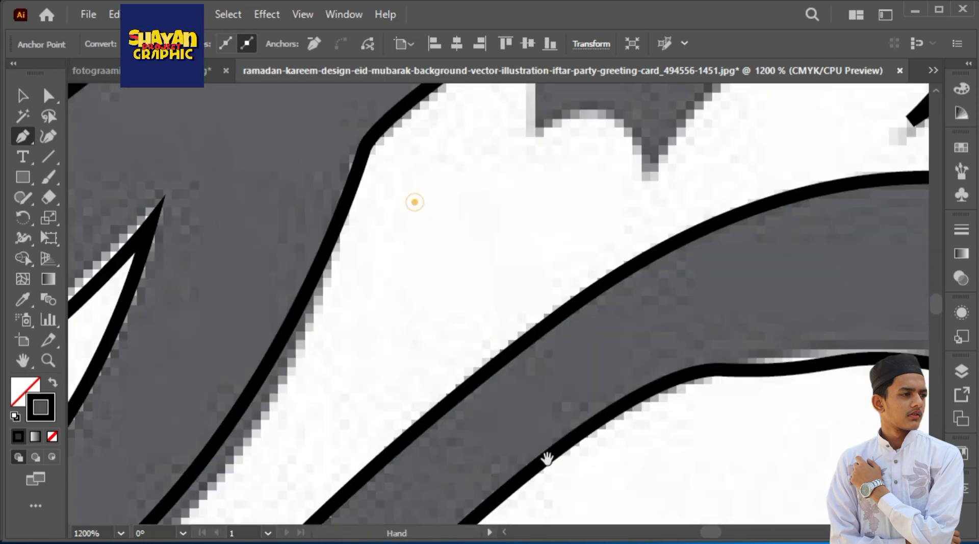
left_click(516, 240)
left_click(516, 345)
left_click_drag(624, 381, 649, 460)
left_click(624, 381)
left_click_drag(740, 274, 782, 294)
left_click(740, 183)
left_click_drag(639, 245, 630, 273)
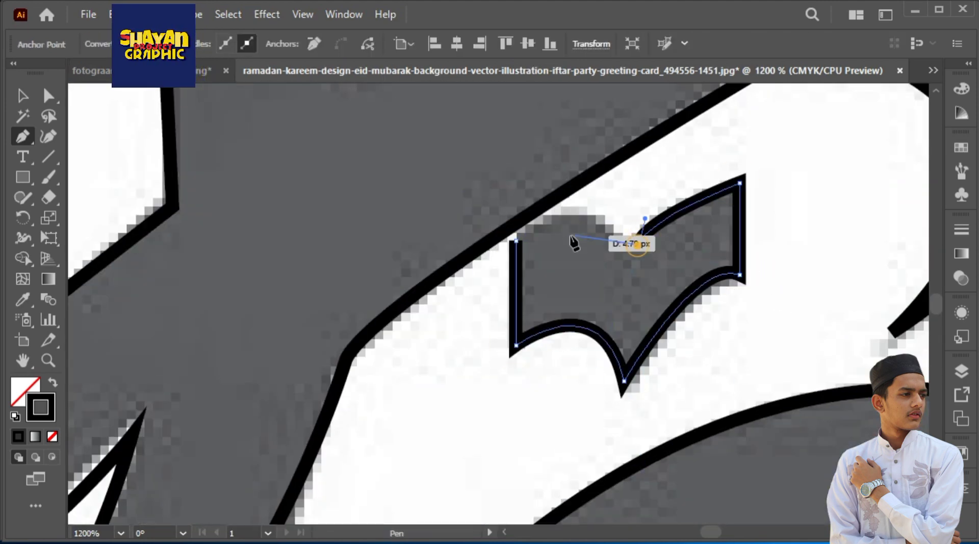
key("ctrl+minus")
mouse_move(515, 240)
left_mouse_down()
mouse_move(478, 275)
mouse_move(498, 412)
left_mouse_up()
Examine the traced calligraphy outlines for parts that still need tracing
key("ctrl+minus")
key("ctrl+minus")
key("ctrl+minus")
key("ctrl+minus")
key("ctrl+minus")
key("ctrl+minus")
key("v")
left_click(429, 422)
left_click(420, 373)
key("ctrl+plus")
key("ctrl+plus")
left_click_drag(642, 308, 594, 271)
left_click_drag(457, 375, 573, 138)
left_click_drag(714, 408, 526, 226)
left_click(599, 438)
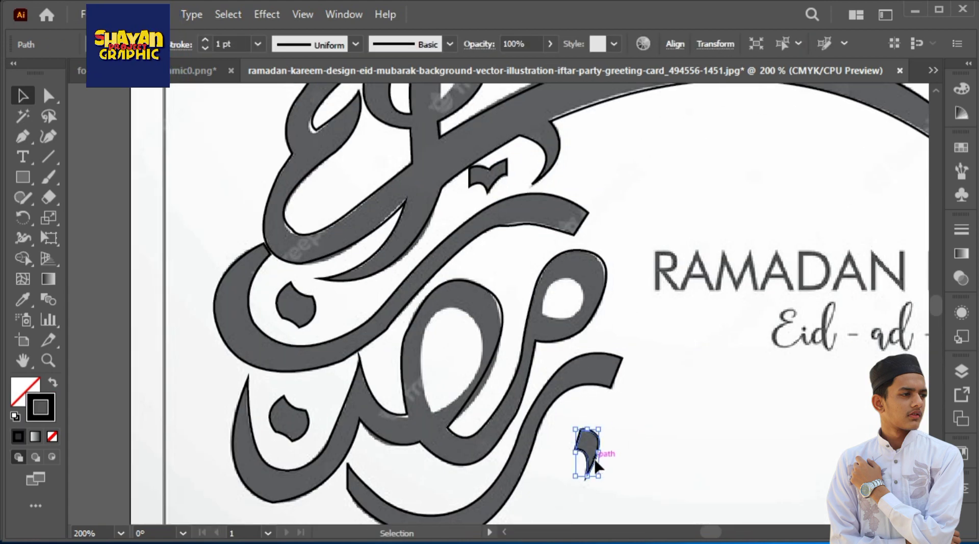
left_click_drag(595, 460, 644, 193, "alt")
left_click_drag(644, 194, 646, 427)
left_click_drag(644, 404, 469, 216)
key("ctrl+minus")
key("ctrl+minus")
key("ctrl+minus")
left_click(502, 320)
left_click(802, 276)
Draw a black-filled ellipse without a stroke over the counter of the small looped head in the lower word
key("ctrl+plus")
key("ctrl+plus")
key("ctrl+plus")
left_click_drag(316, 507, 350, 376)
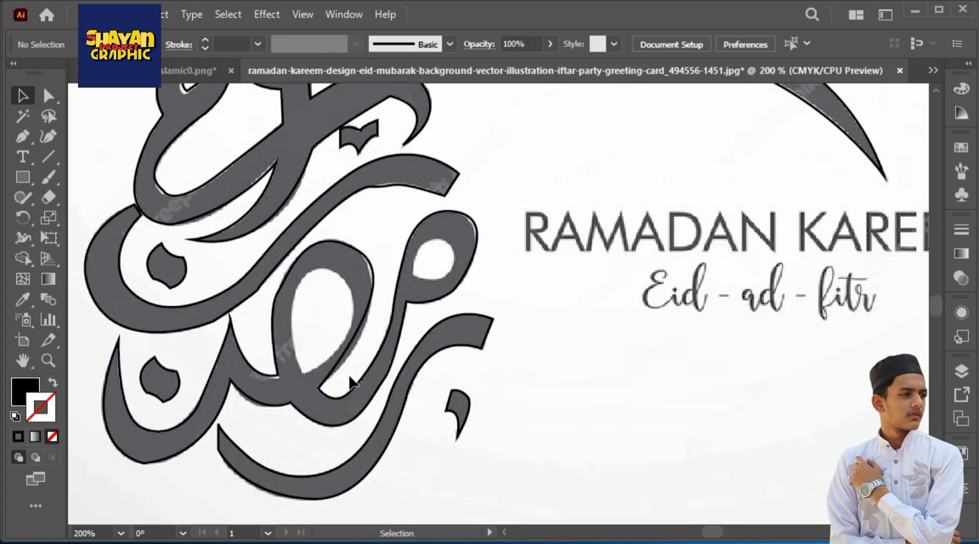
scroll(434, 251, "up", 3)
left_click_drag(427, 278, 495, 335, "alt+shift")
left_click(492, 336)
key("Escape")
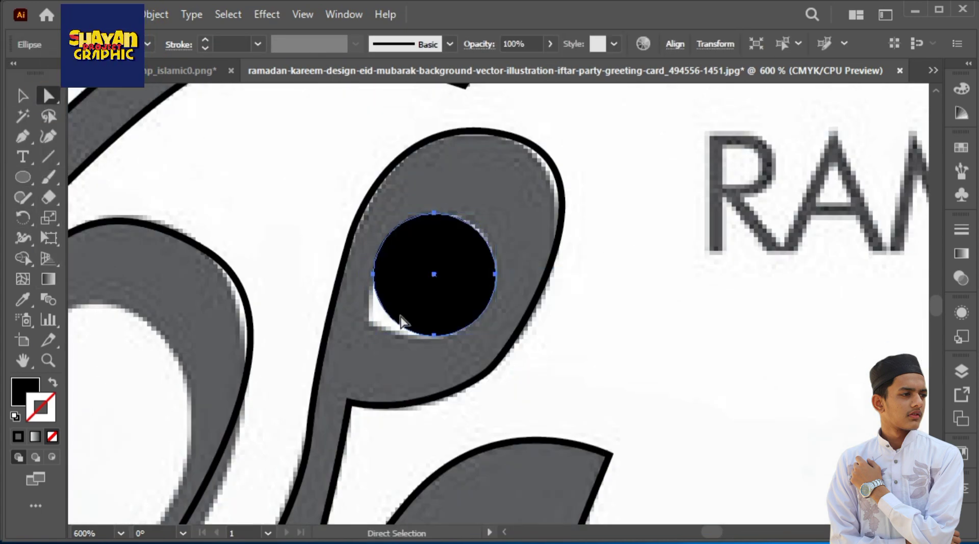
Reshape the black ellipse's lower-left curve to match the small looped head's counter
left_click(49, 136)
left_click_drag(391, 317, 375, 321)
key("v")
left_click(299, 175)
Duplicate the reshaped black counter shape onto the large loop's counter
key("ctrl+minus")
key("ctrl+minus")
key("ctrl+minus")
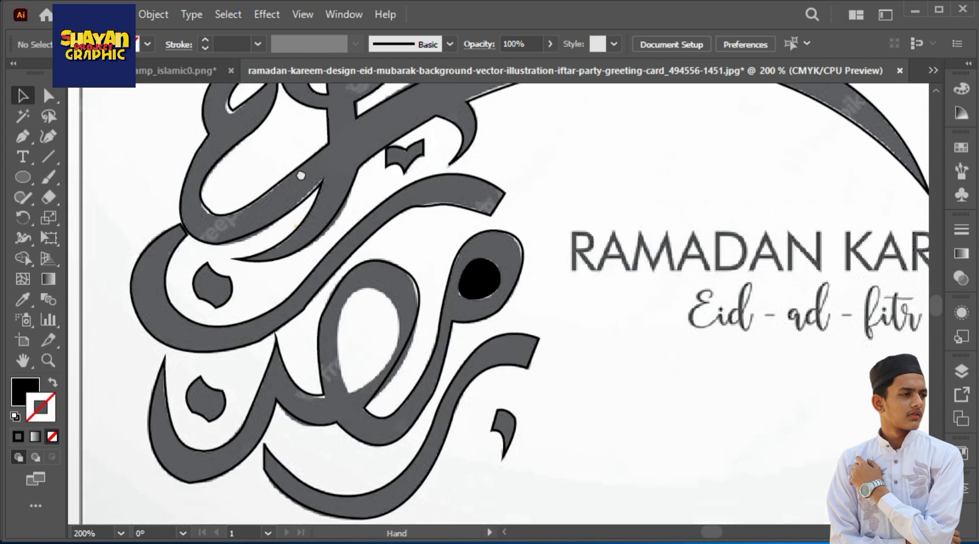
left_click_drag(300, 175, 307, 72)
left_click_drag(494, 185, 378, 244, "alt")
key("ctrl+plus")
key("ctrl+plus")
key("ctrl+plus")
Scale and rotate the duplicated counter shape to fit the large loop's opening
left_click_drag(560, 223, 511, 196)
left_click_drag(471, 377, 464, 444)
left_click_drag(510, 204, 525, 105)
left_click_drag(664, 310, 655, 305)
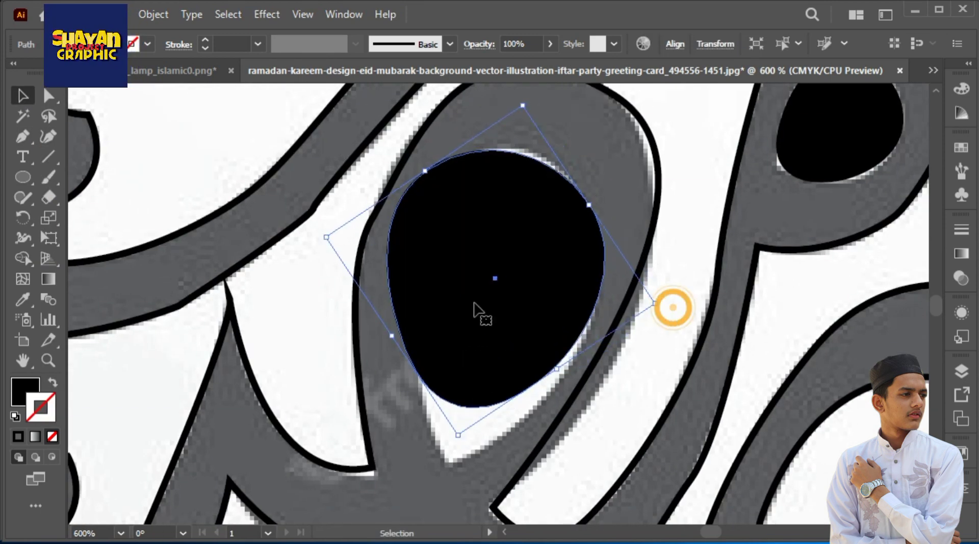
left_click_drag(328, 238, 357, 245)
left_click_drag(537, 127, 532, 224)
Stretch the large counter shape's lower curve to the pointed bottom of the loop's opening
left_click_drag(510, 326, 501, 166)
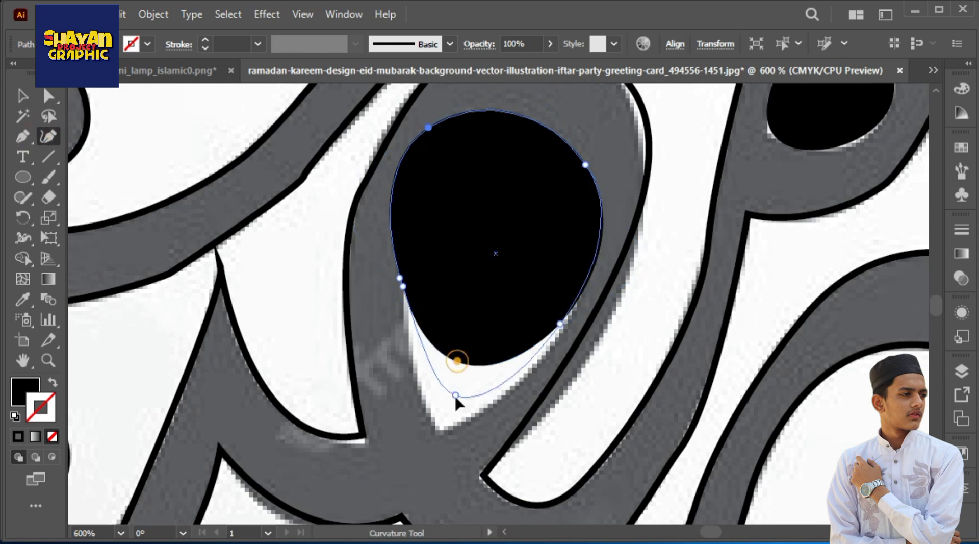
left_click_drag(455, 395, 441, 430)
left_click_drag(403, 286, 402, 305)
Trace the narrow teardrop counter in the upper word's loop as a closed black-filled shape
key("ctrl+minus")
key("ctrl+minus")
key("ctrl+minus")
key("ctrl+plus")
key("ctrl+plus")
key("ctrl+plus")
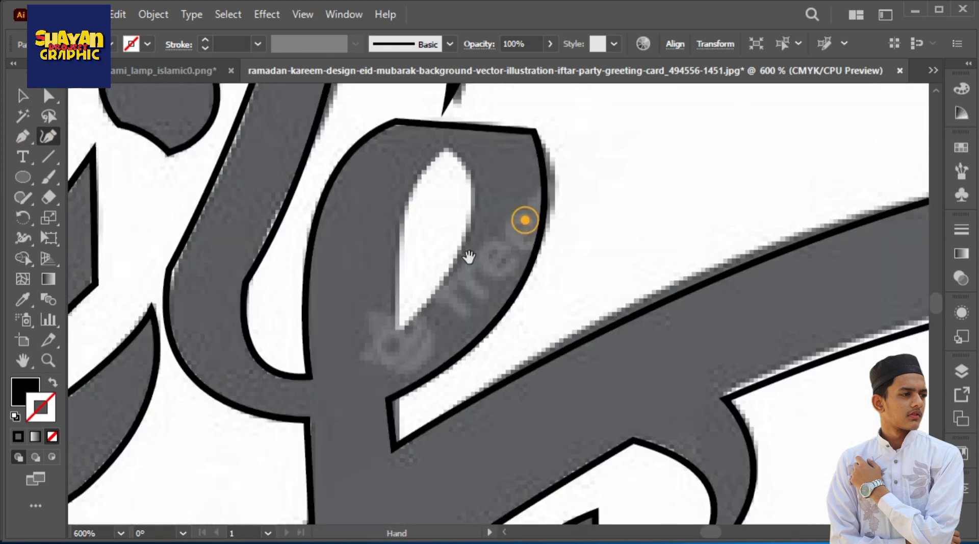
left_click_drag(470, 256, 503, 332)
key("p")
left_click(480, 225)
left_click_drag(435, 301, 428, 356)
left_click(434, 405)
left_click_drag(506, 270, 502, 211)
left_click(479, 225)
left_click(150, 138, "ctrl")
Lock the reference image behind the traced calligraphy
key("ctrl+minus")
key("ctrl+minus")
key("ctrl+minus")
key("ctrl+minus")
key("ctrl+minus")
key("minus")
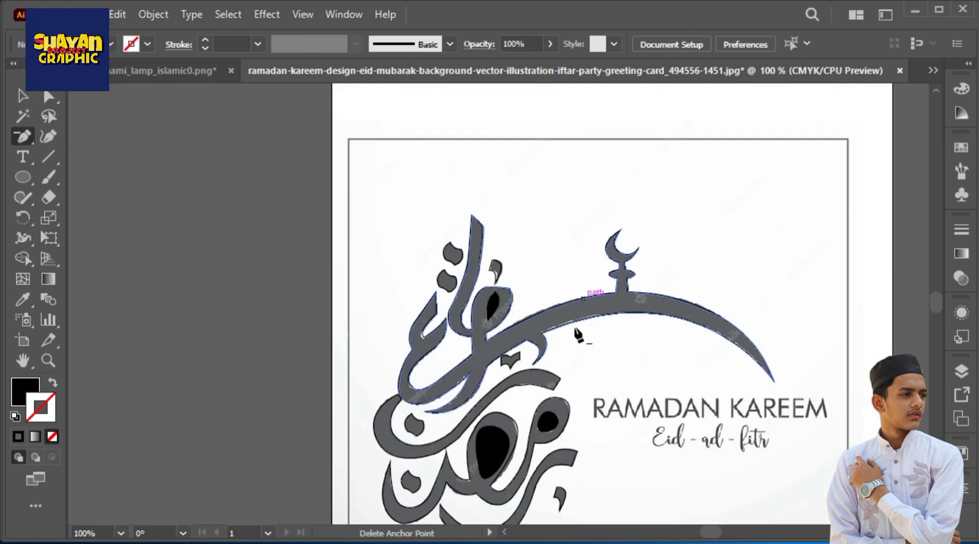
left_click_drag(577, 332, 554, 168)
left_click(474, 141)
left_click(636, 301)
key("v")
left_click(475, 145)
left_click(468, 288, "shift")
left_click(524, 259, "shift")
key("ctrl+2")
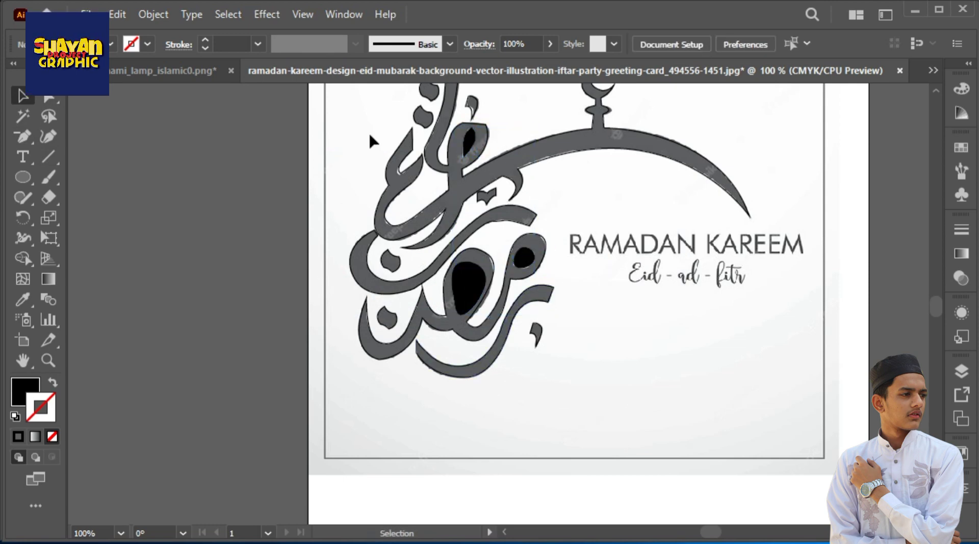
Swap fill and stroke on the traced calligraphy outlines and set the fill to dark gray with K 85.3%
left_click_drag(337, 134, 780, 492)
left_click(52, 382)
double_click(25, 392)
left_click(427, 223)
left_click(637, 223)
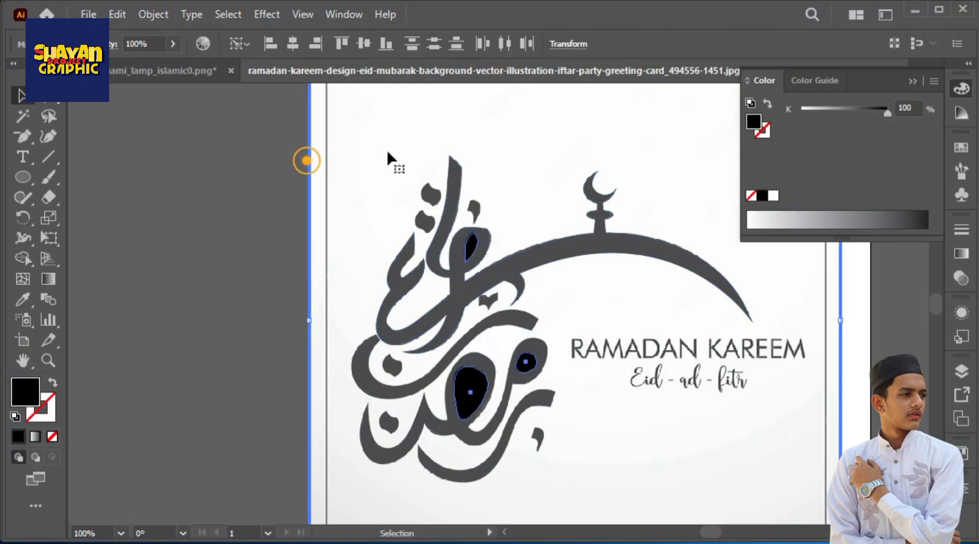
Bring the complete calligraphy with its counter shapes into the Untitled-2 document and place it on the artboard beside the lantern
left_click_drag(366, 123, 487, 295)
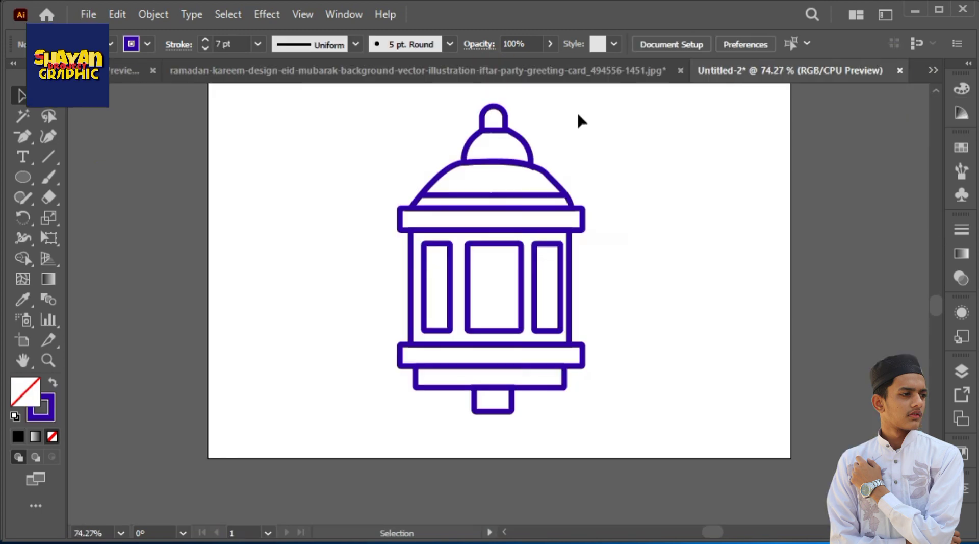
left_click(576, 70)
left_click_drag(434, 204, 281, 224)
left_click_drag(379, 97, 463, 119)
left_click_drag(448, 273, 788, 260)
left_click_drag(483, 143, 169, 442)
left_click_drag(329, 198, 540, 206)
Try combining the calligraphy and counter shapes into a compound path, and release it again
right_click(540, 206)
left_click(612, 472)
key("ctrl+z")
right_click(478, 211)
left_click(519, 241)
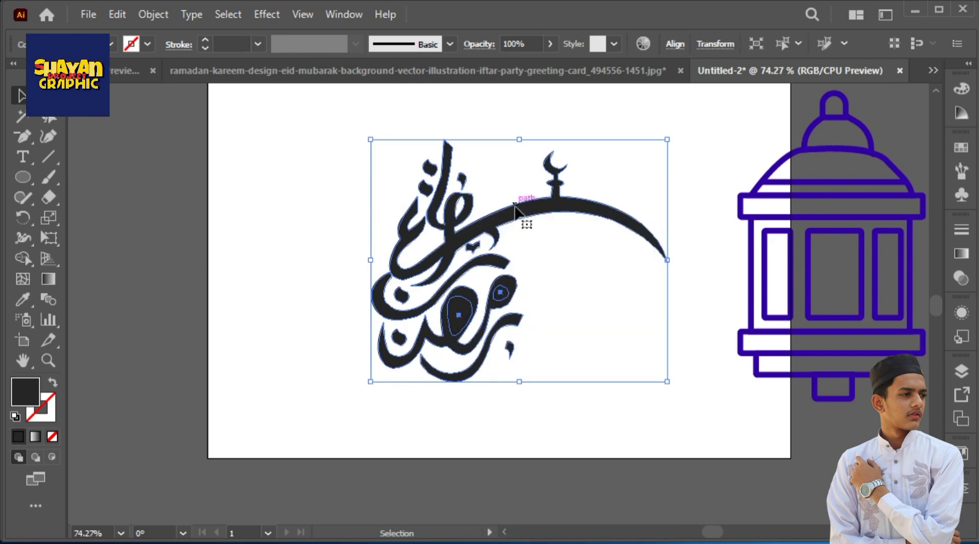
right_click(476, 102)
left_click(562, 306)
Cut the three loop counters out of the calligraphy with the Shape Builder tool
left_click_drag(521, 115, 328, 390)
left_click(28, 258)
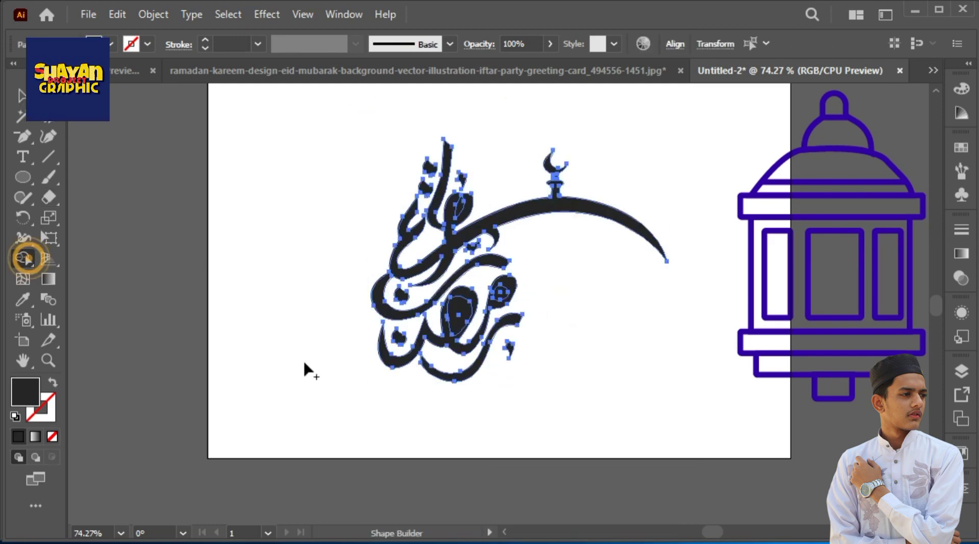
left_click(460, 315, "alt")
left_click(501, 294, "alt")
left_click(460, 206, "alt")
left_click(21, 95)
left_click(265, 199)
Select the complete calligraphy and set its fill to near-black #050404
key("ctrl+plus")
key("ctrl+plus")
key("ctrl+minus")
left_click_drag(530, 119, 326, 398)
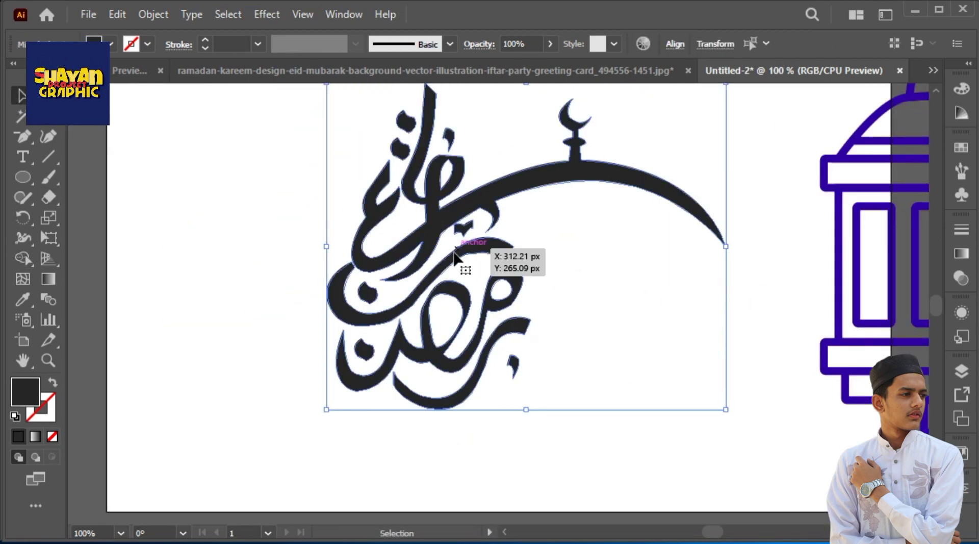
key("space")
left_click_drag(551, 143, 548, 147)
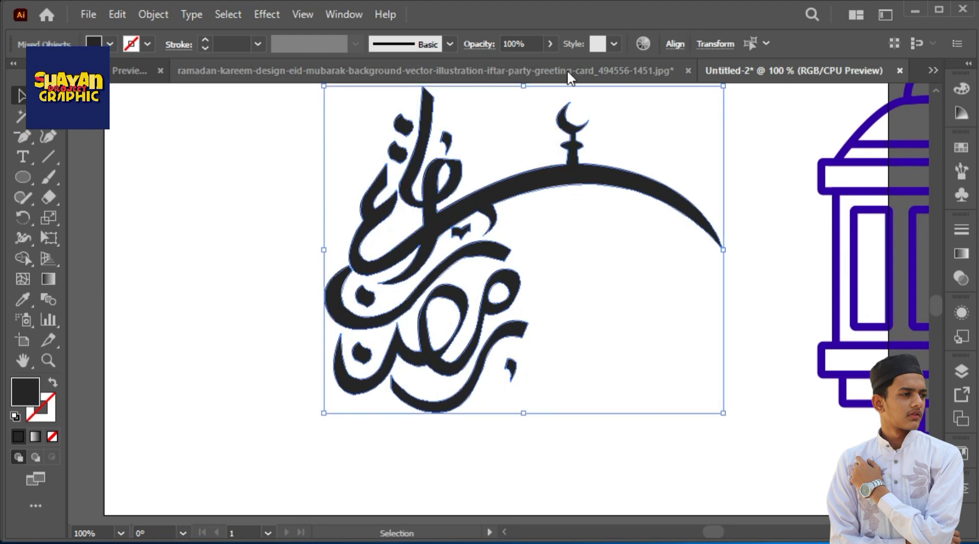
double_click(23, 400)
left_click(310, 399)
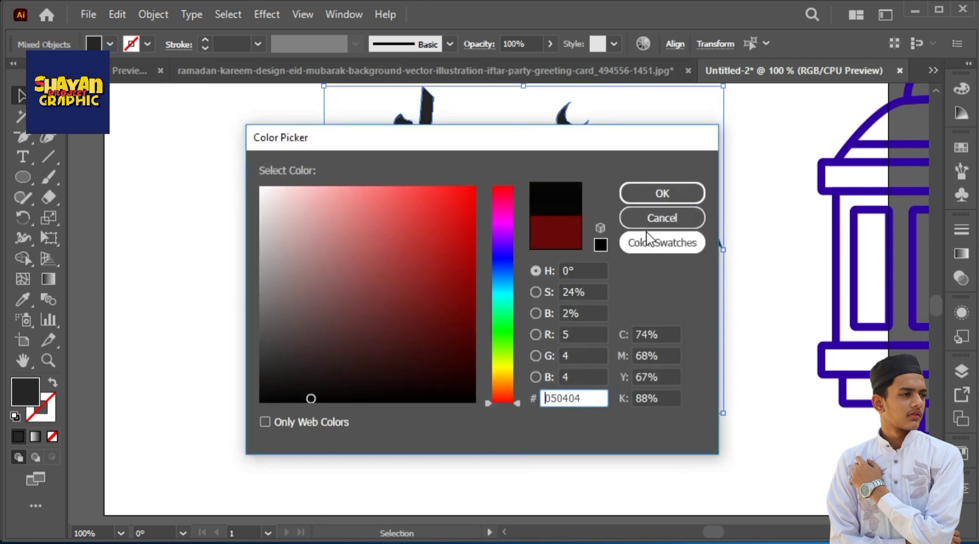
left_click(659, 192)
left_click(696, 268)
left_click_drag(414, 168, 704, 408)
Change the calligraphy's fill to a medium blue
double_click(24, 390)
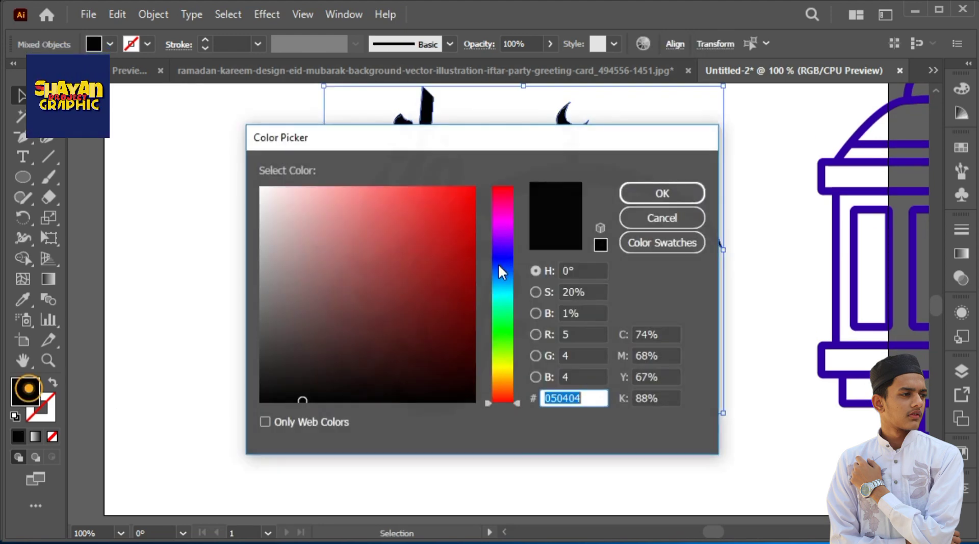
left_click(510, 235)
left_click_drag(510, 236, 510, 259)
left_click(410, 218)
left_click(661, 194)
left_click(644, 392)
Recolor the whole calligraphy with a dark navy blue fill
left_click_drag(674, 481, 347, 275)
double_click(17, 398)
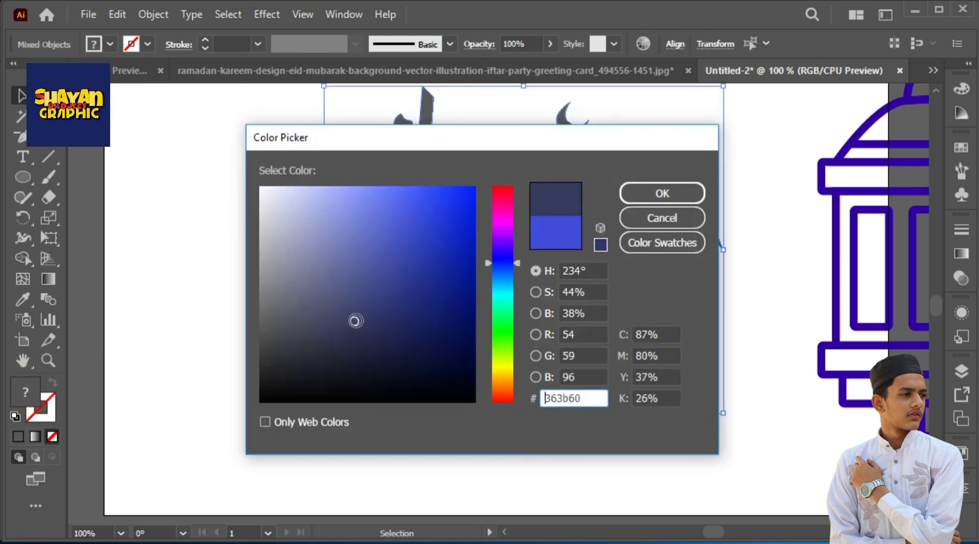
left_click(371, 321)
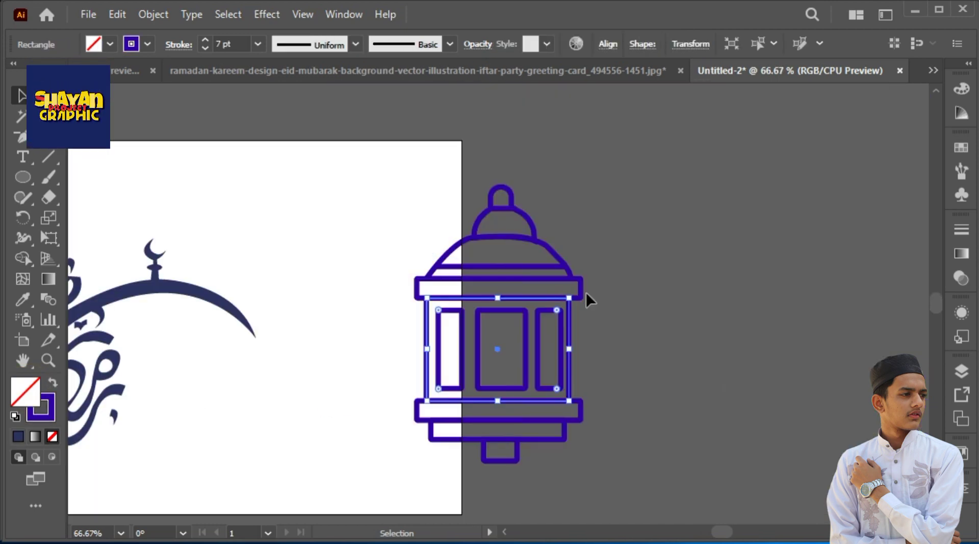
Turn the outline of the lantern's upper band into a solid black fill without a stroke
left_click_drag(416, 278, 581, 297)
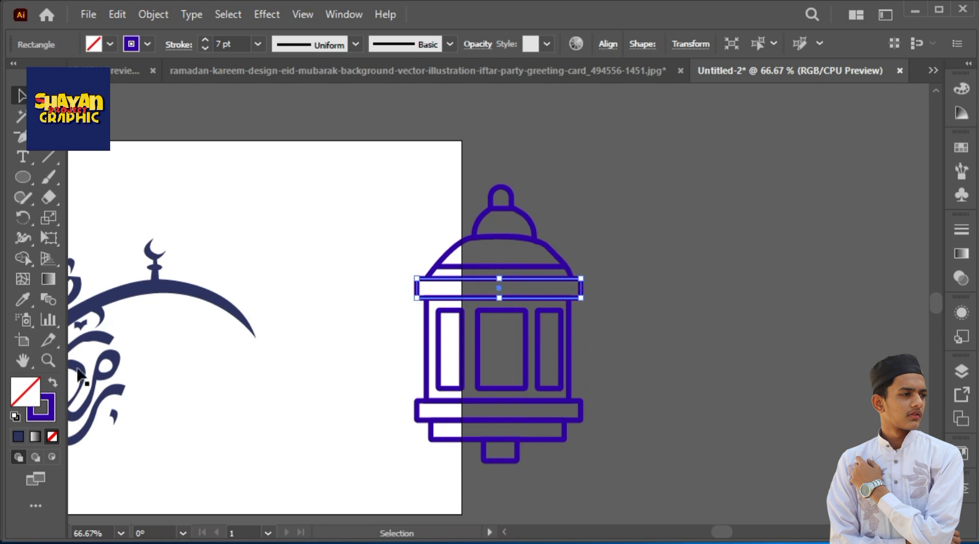
left_click(53, 383)
double_click(26, 392)
left_click_drag(397, 243, 457, 403)
left_click(662, 193)
left_click(726, 185)
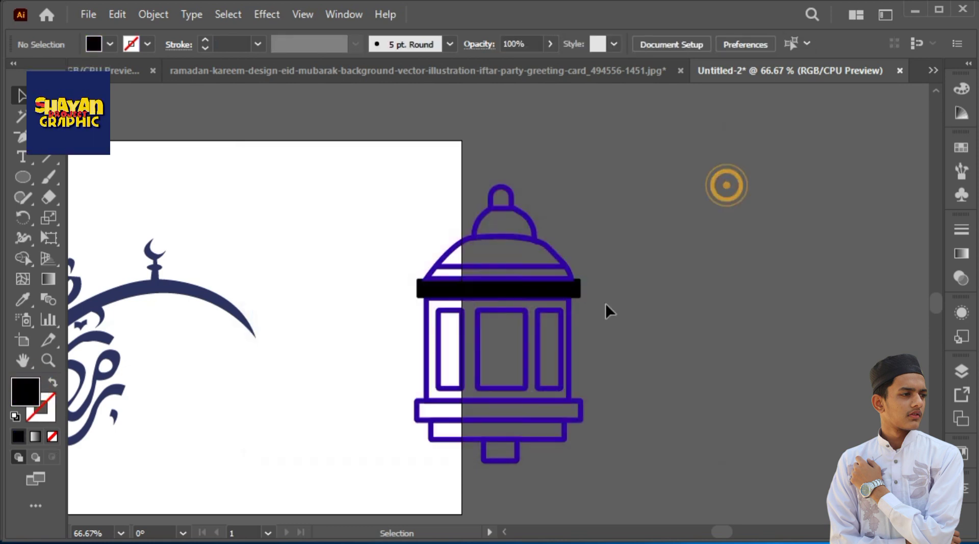
Copy the upper band's solid black fill onto the lantern's body and the three base pieces with the Eyedropper
left_click(570, 330)
key("i")
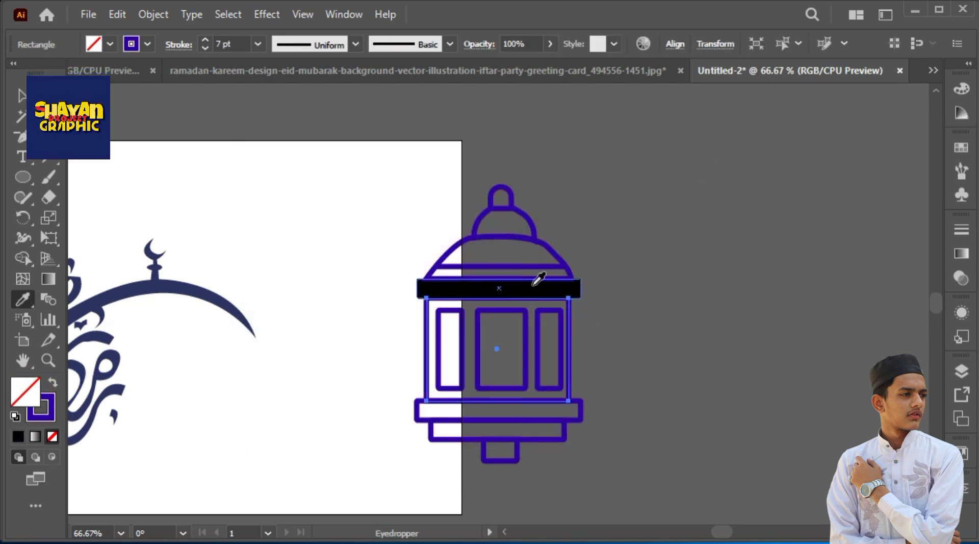
left_click(563, 294)
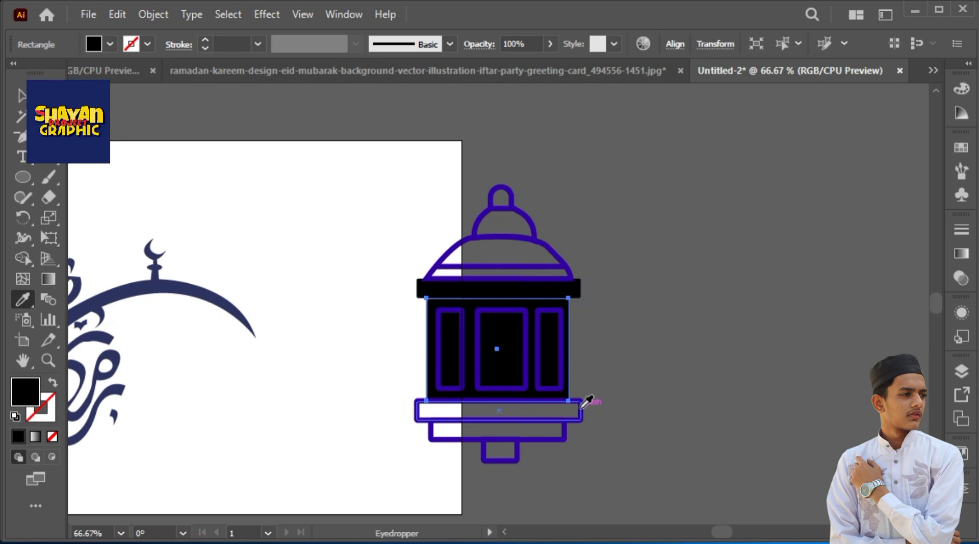
key("v")
left_click_drag(618, 413, 470, 498)
key("i")
left_click(560, 293)
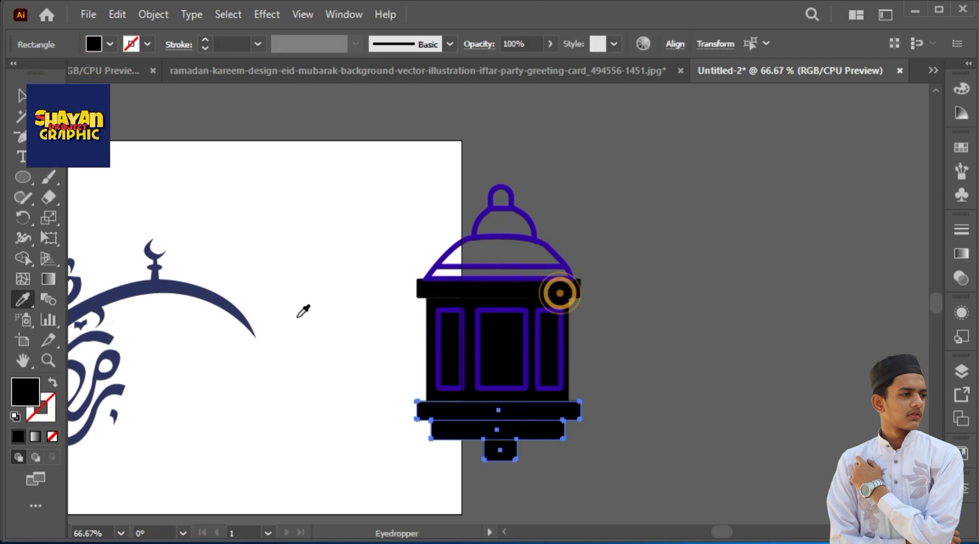
Apply the same solid black fill to the lantern's dome and top pieces with the Eyedropper
left_click(25, 97)
left_click_drag(408, 140, 619, 269)
key("i")
left_click(555, 288)
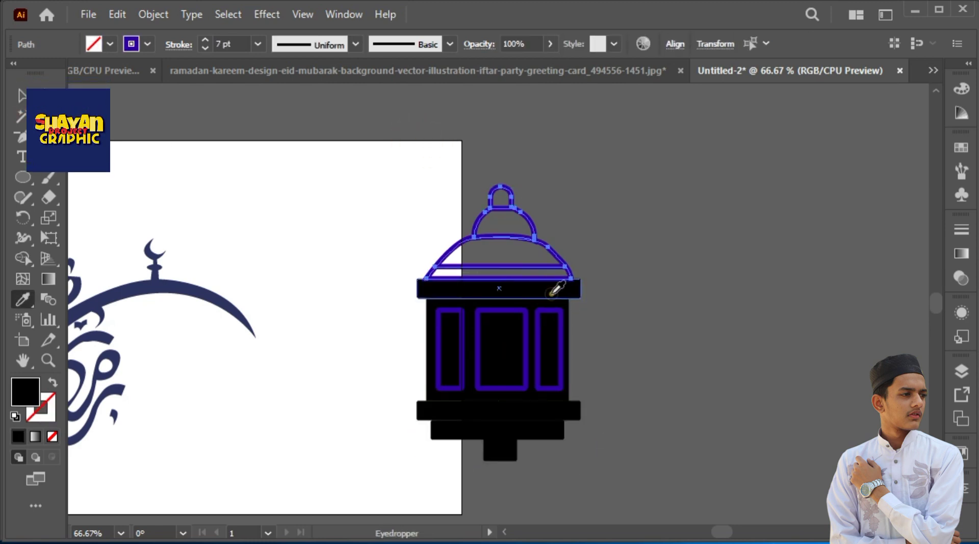
Swap fill and stroke on the lantern's three window panels and set their fill to lime green #c1ef00
key("v")
left_click(462, 328)
left_click(505, 311, "shift")
left_click(561, 317, "shift")
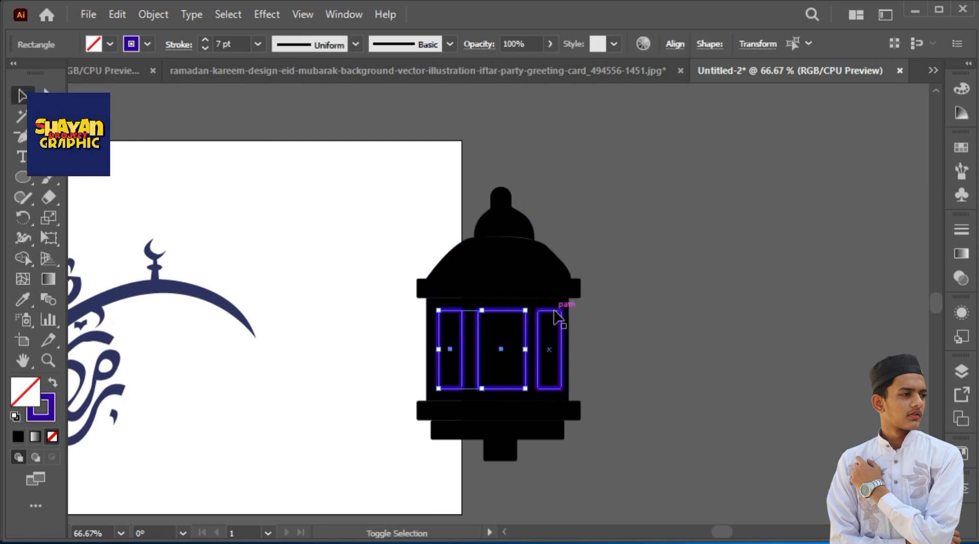
left_click(53, 383)
double_click(26, 392)
left_click_drag(498, 290, 503, 360)
left_click_drag(467, 218, 476, 199)
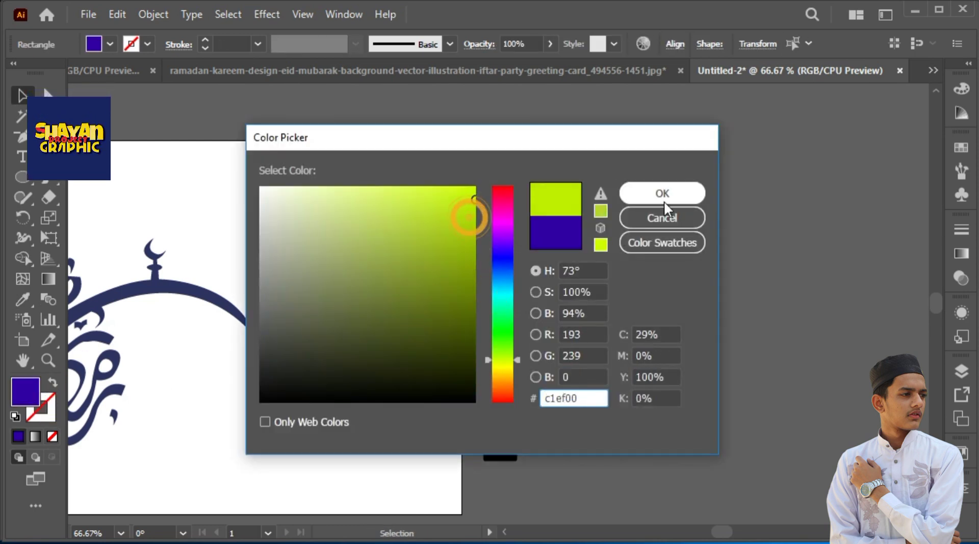
left_click(665, 197)
left_click(690, 182)
Apply the window panels' lime green fill to the lantern's upper and lower bands with the Eyedropper
left_click(510, 284)
left_click(572, 411, "shift")
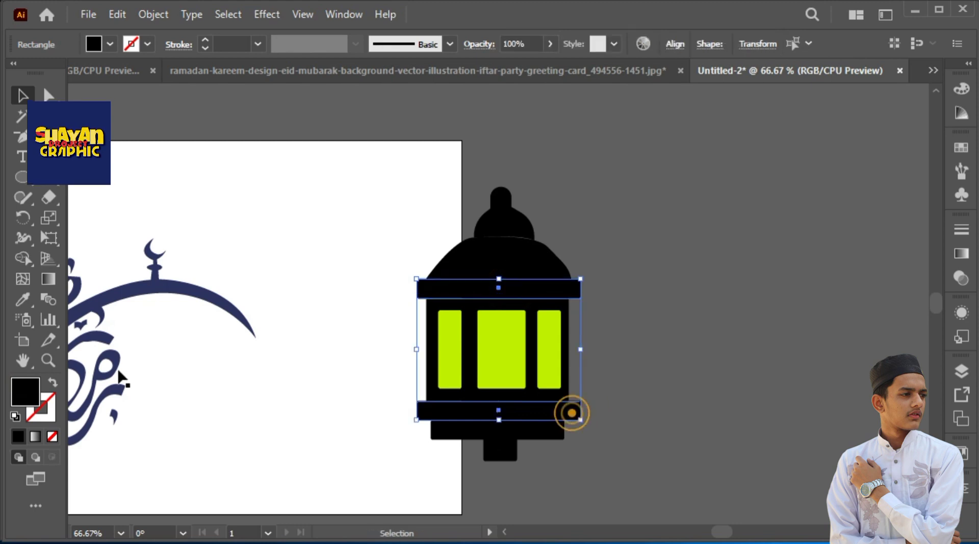
left_click(23, 299)
left_click(487, 321)
key("v")
left_click(382, 103)
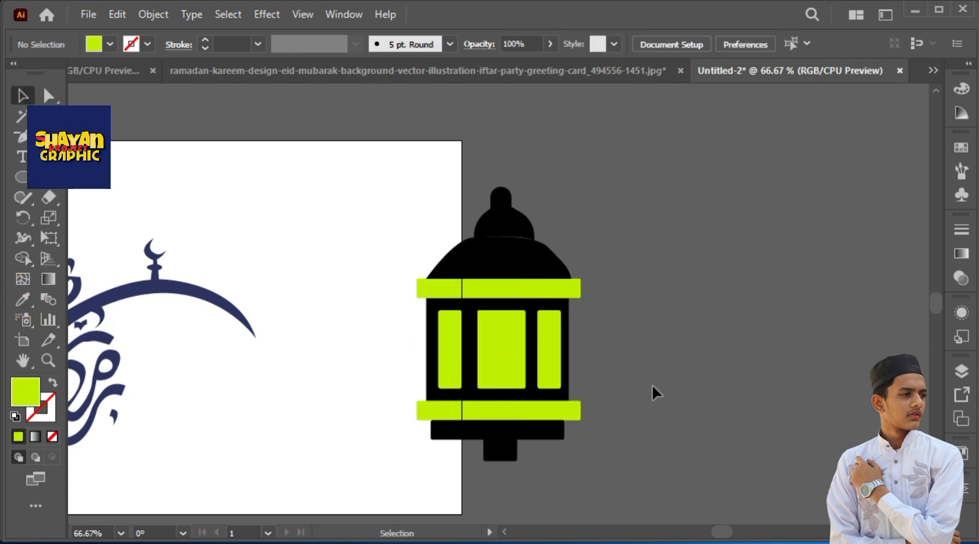
Round the lower corners of the small knob under the lantern with a corner radius of 22.4638 px
left_click(498, 459)
left_click(48, 95)
left_click_drag(549, 480, 472, 449)
left_click_drag(494, 450, 505, 439)
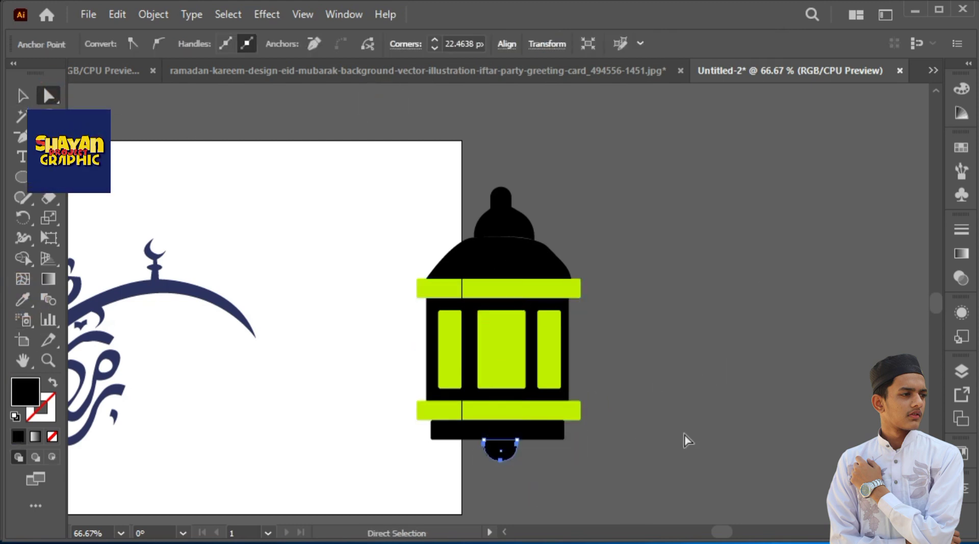
left_click(684, 433)
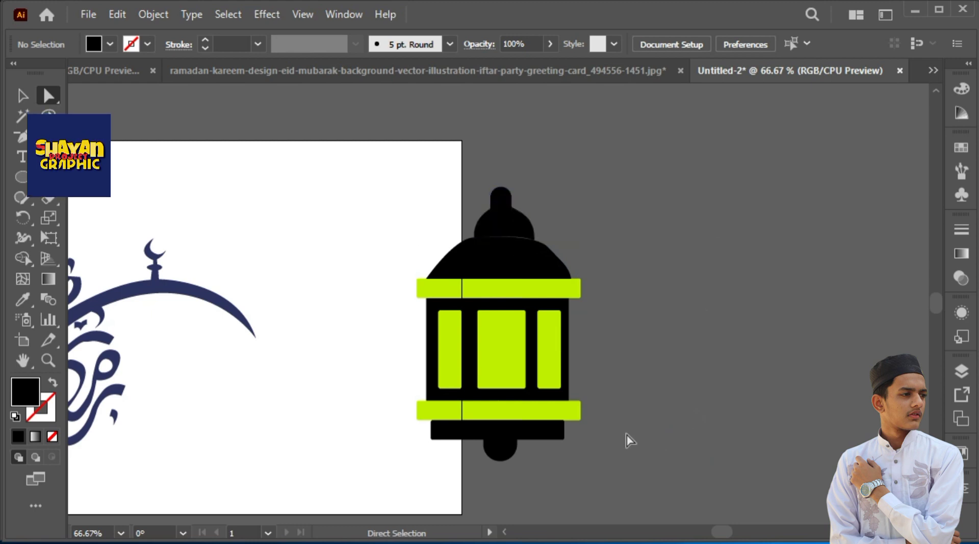
Scale the whole lantern down and place it on the artboard beside the tip of the calligraphy's crescent
left_click(571, 293)
key("v")
left_click(749, 329)
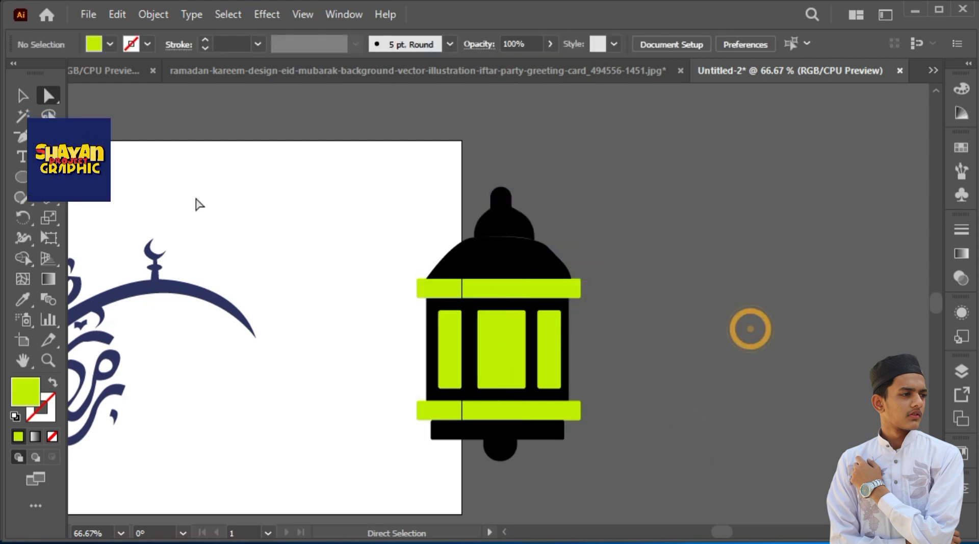
left_click_drag(468, 278, 549, 279)
left_click(712, 455)
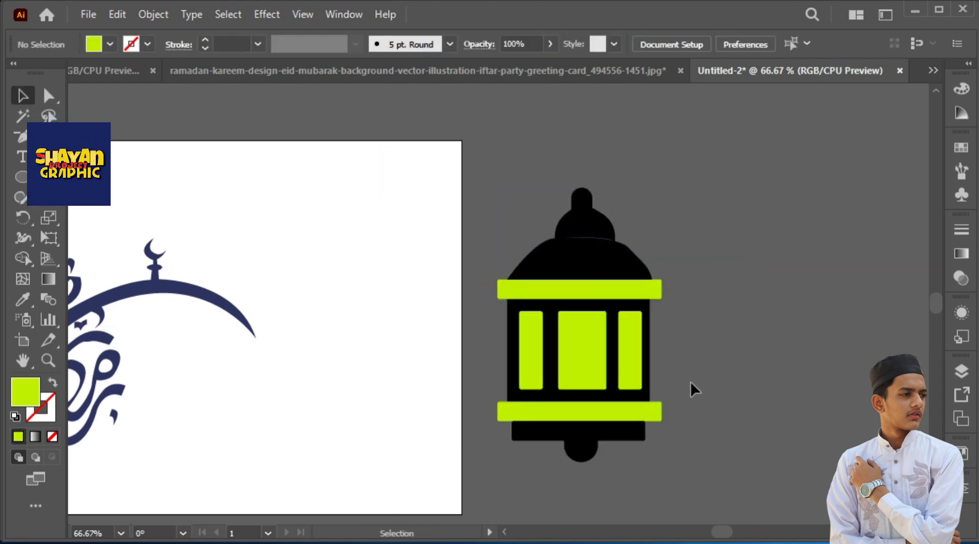
left_click_drag(699, 467, 399, 318)
left_click_drag(427, 236, 378, 316)
left_click_drag(334, 394, 367, 379)
left_click_drag(411, 298, 389, 336)
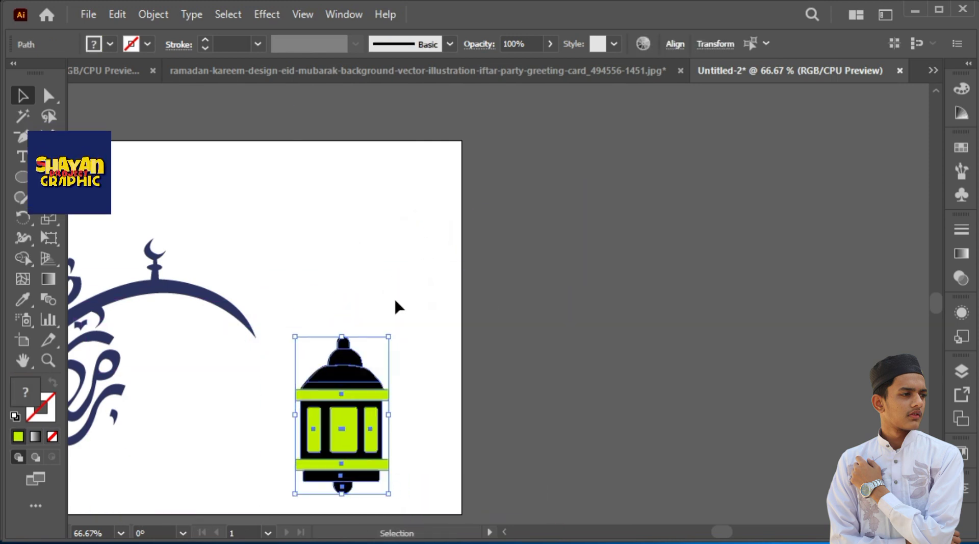
Draw a vertical hanging line upward from the lantern's top with the Line Segment tool
left_click(48, 136)
left_click(49, 157)
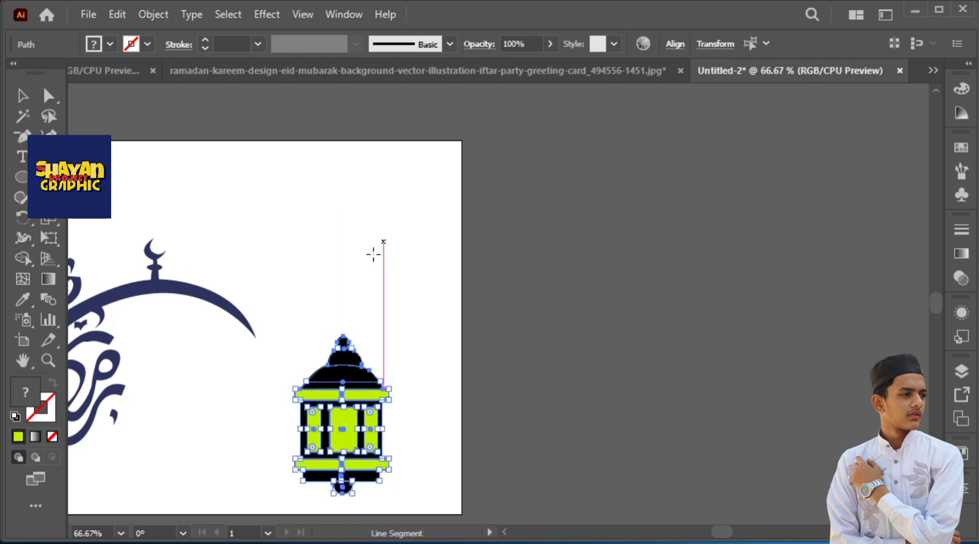
left_click_drag(344, 332, 343, 234)
left_click(23, 95)
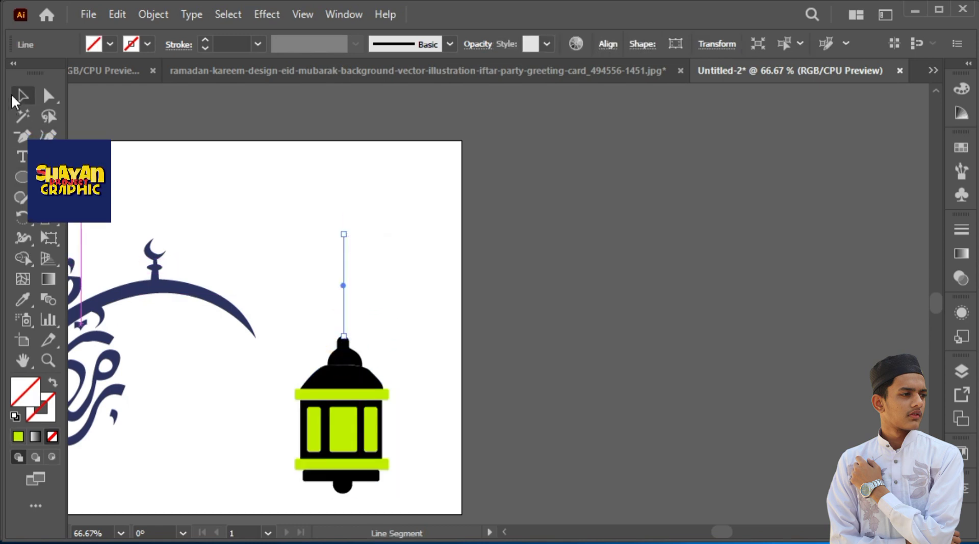
Give the lantern's hanging line a black 1 pt stroke
left_click(47, 399)
left_click(789, 201)
left_click(766, 195)
left_click(961, 89)
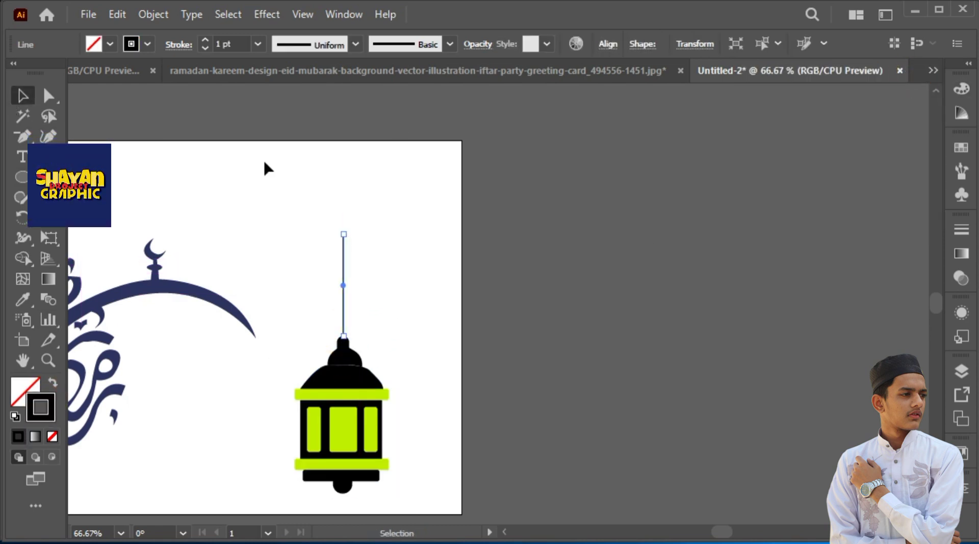
left_click(264, 160)
left_click_drag(281, 197, 355, 306)
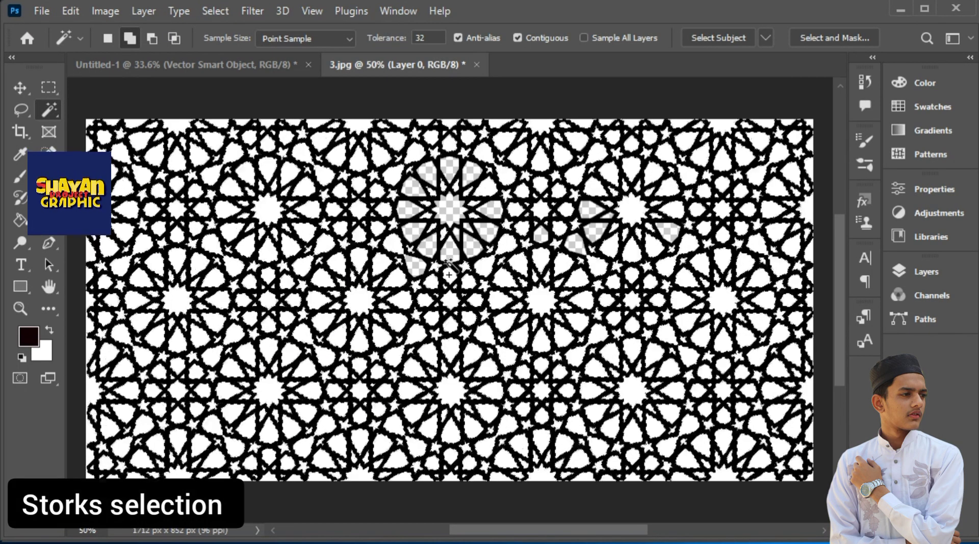
Switch to Photoshop and delete the vector smart object pattern layer from the Untitled-1 document
left_click(194, 64)
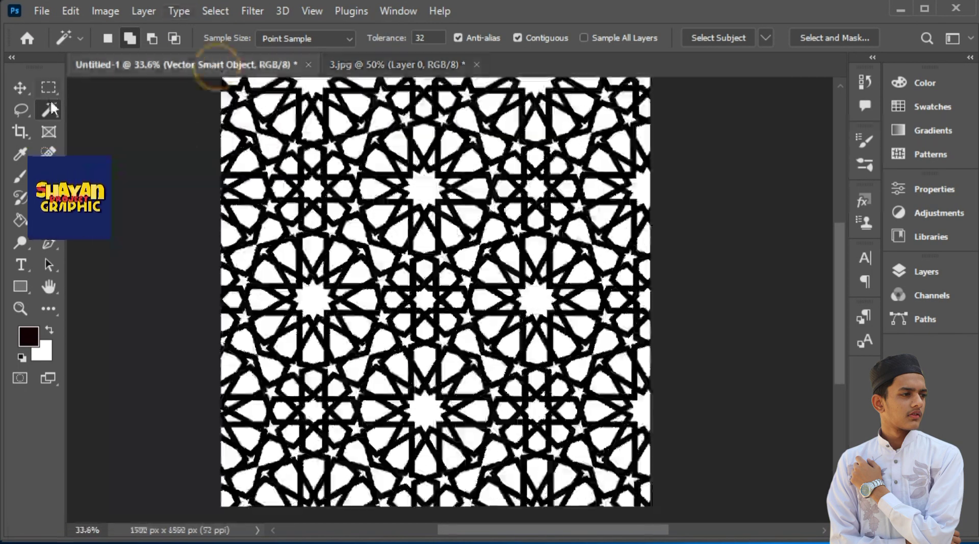
key("v")
left_click_drag(547, 250, 620, 302)
key("Delete")
left_click(408, 220)
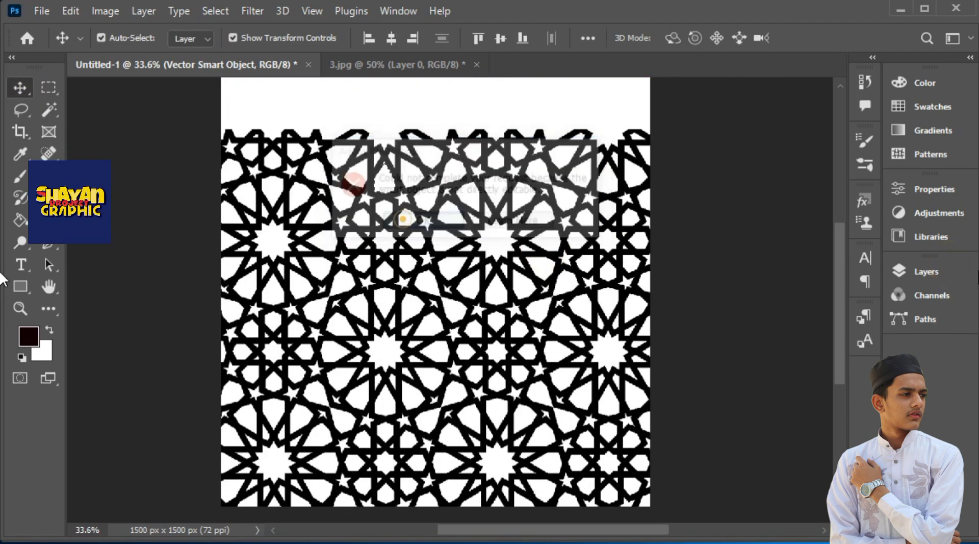
left_click(931, 272)
left_click_drag(786, 301, 852, 512)
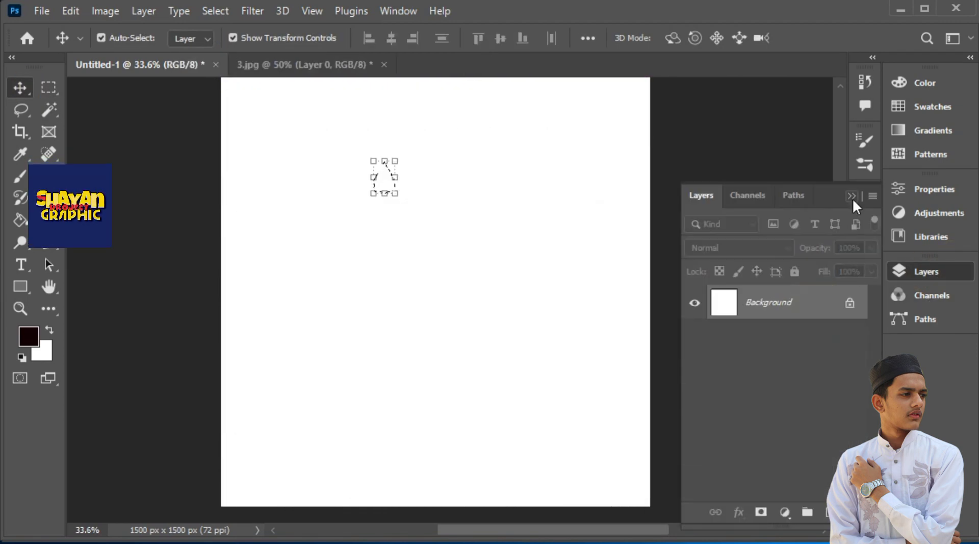
Bring the geometric pattern from 3.jpg into Untitled-1, scale it to 157.03%, and place it over the upper part of the canvas
left_click(253, 71)
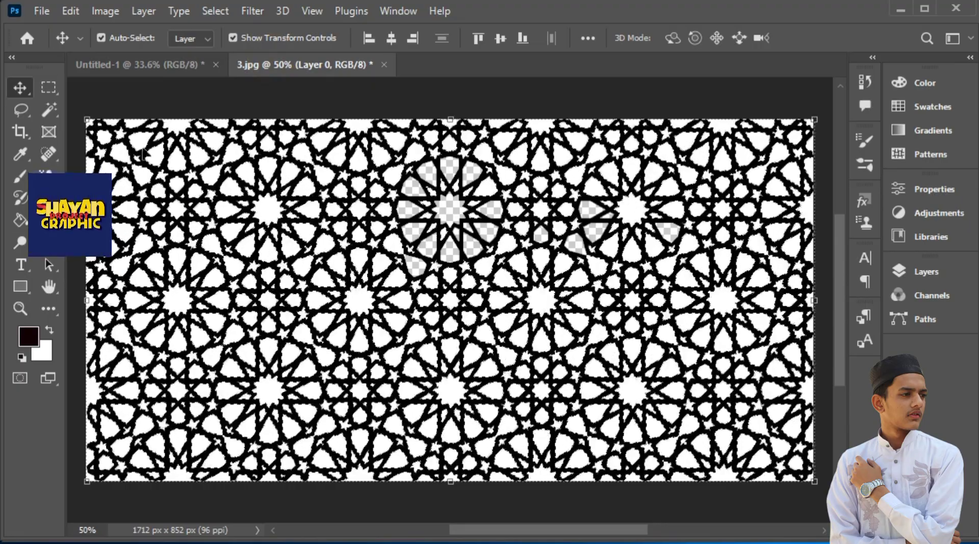
left_click_drag(148, 74, 428, 288)
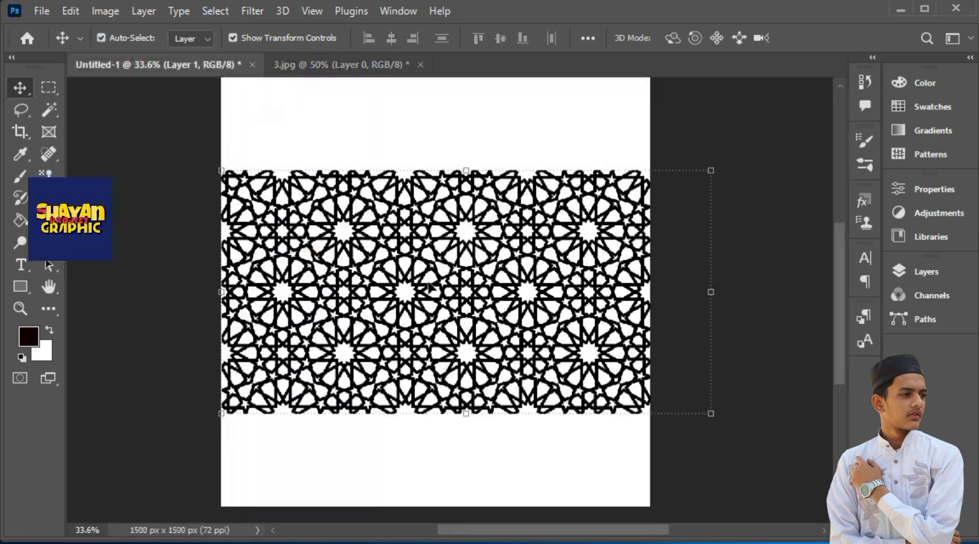
left_click_drag(713, 294, 847, 297)
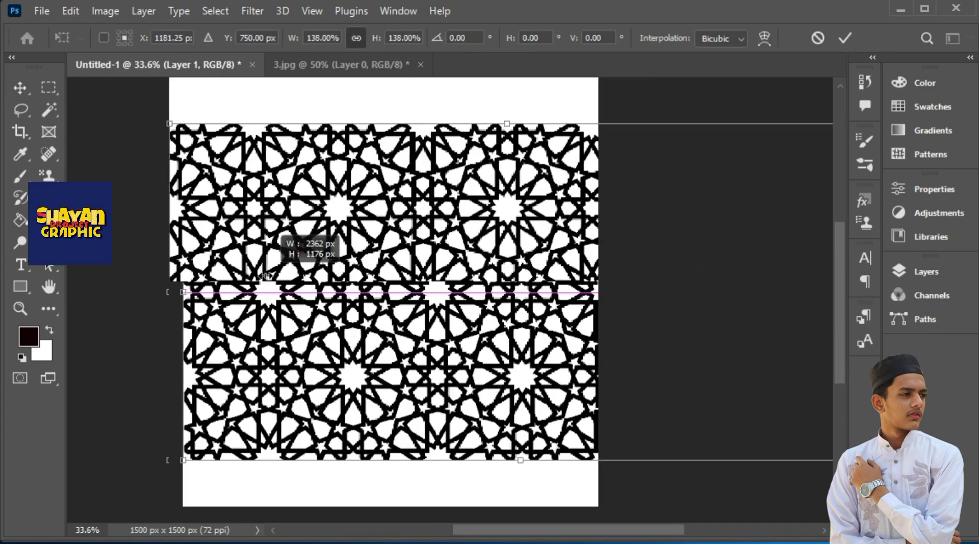
left_click_drag(506, 124, 505, 78)
left_click_drag(465, 255, 401, 227)
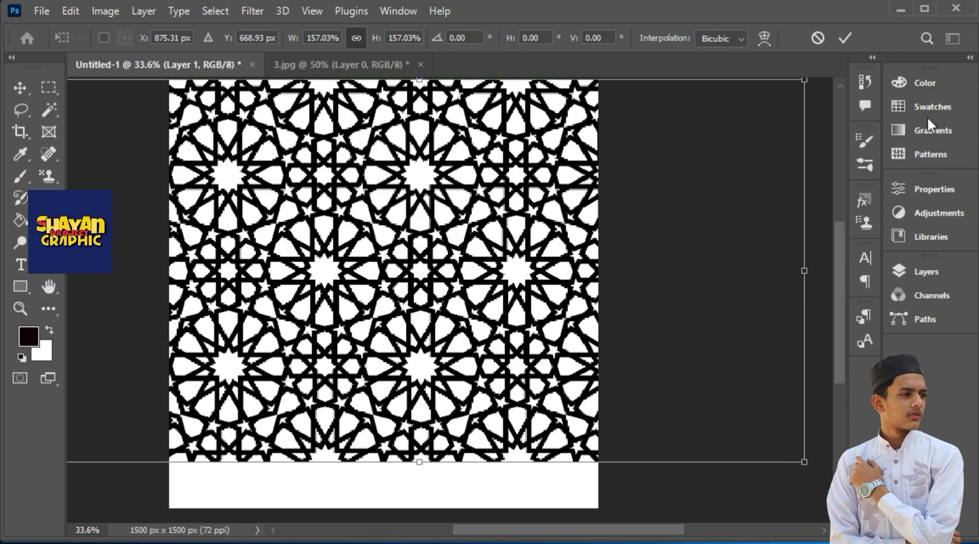
left_click(845, 38)
Add a Color Overlay of pale cyan #cefaf9 to the geometric pattern layer
left_click(930, 154)
left_click(920, 273)
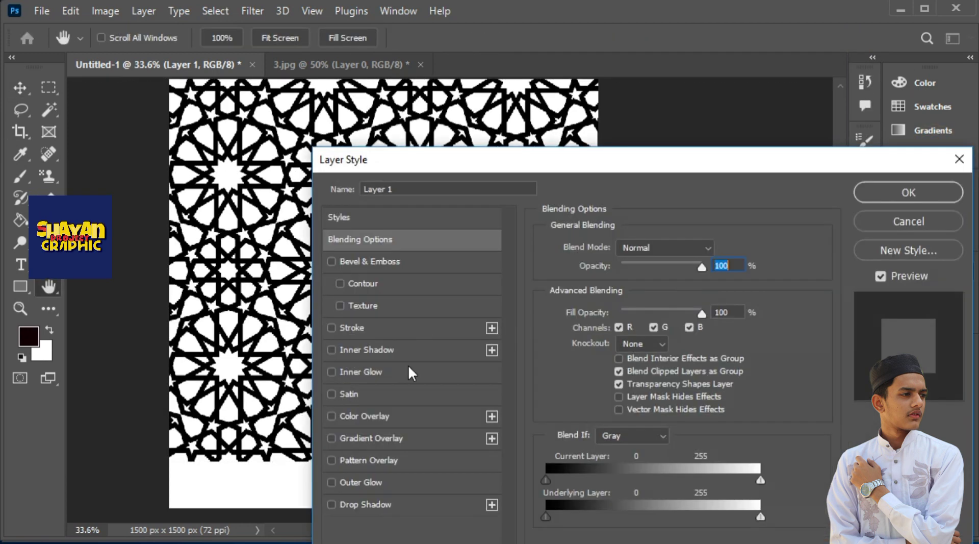
left_click(332, 416)
left_click(387, 415)
left_click(722, 249)
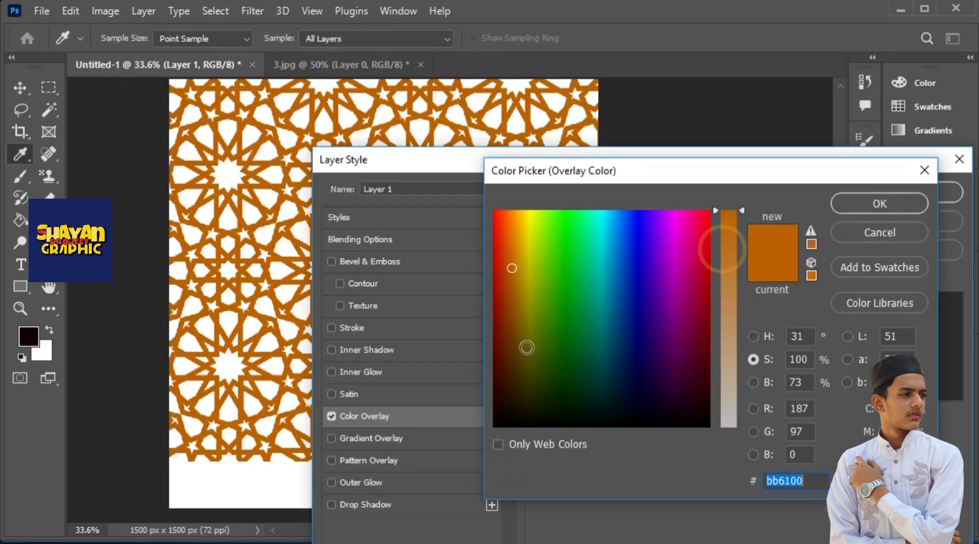
left_click(597, 220)
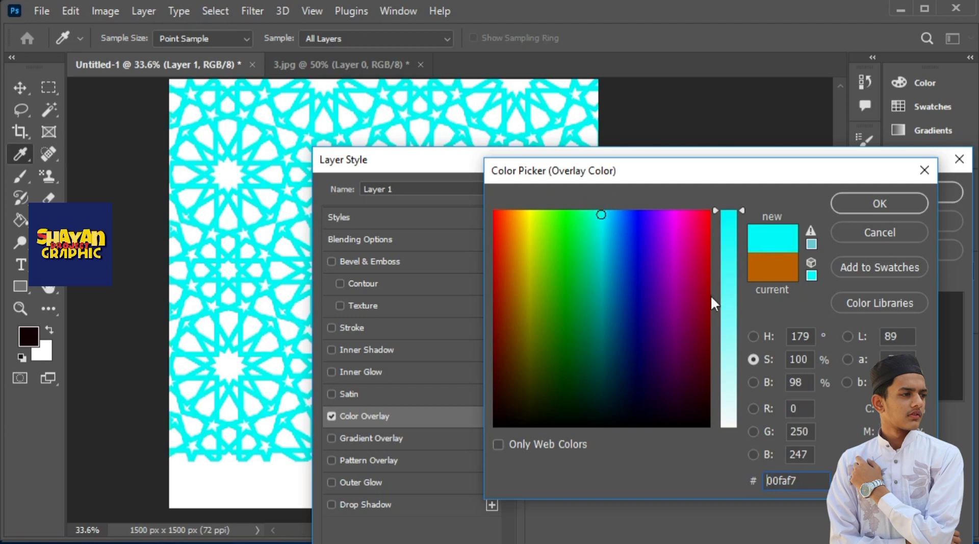
left_click_drag(710, 295, 733, 389)
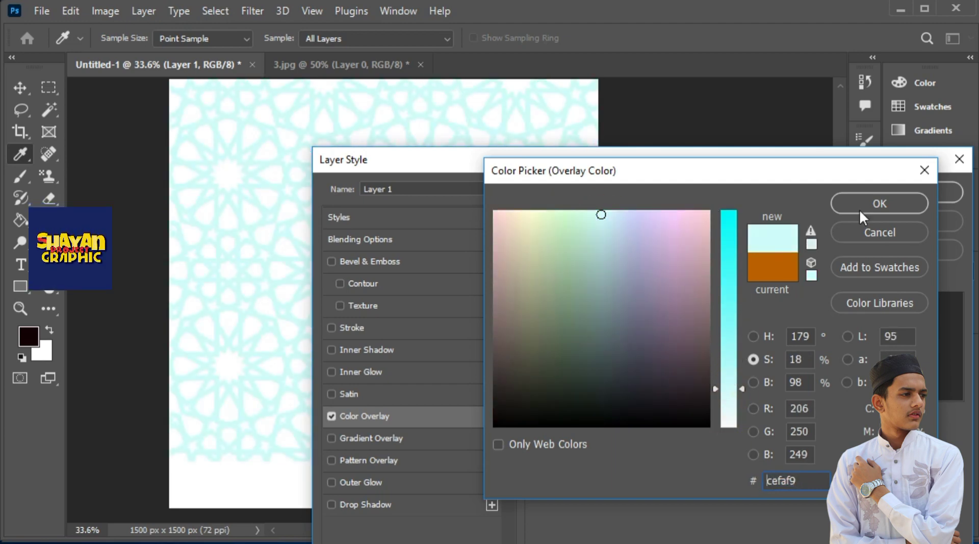
left_click(860, 209)
left_click(950, 192)
Scale the pattern layer down to 63.50% and align it with the upper part of the canvas
left_click_drag(417, 456, 441, 260)
left_click_drag(658, 205, 635, 205)
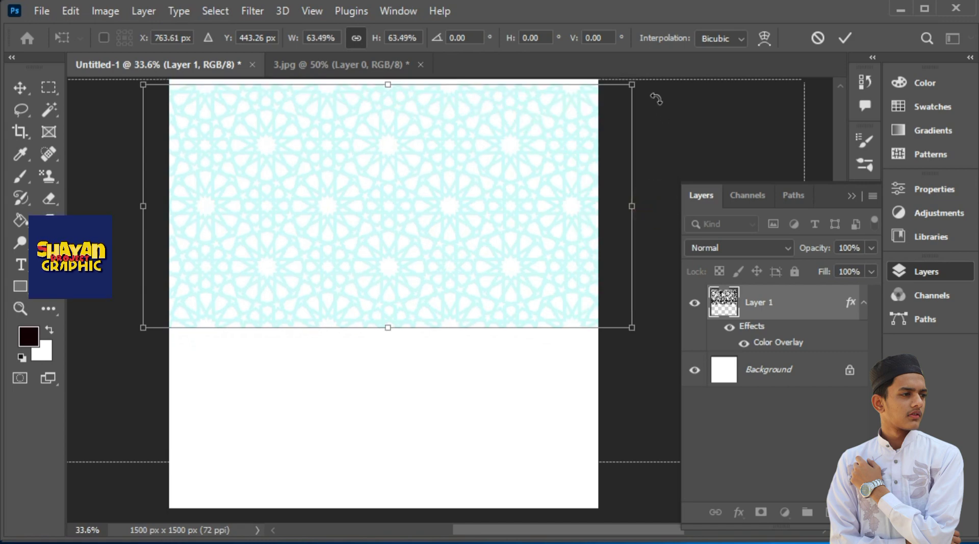
mouse_move(647, 81)
left_mouse_down()
mouse_move(550, 389)
mouse_move(677, 133)
mouse_move(645, 82)
left_mouse_up()
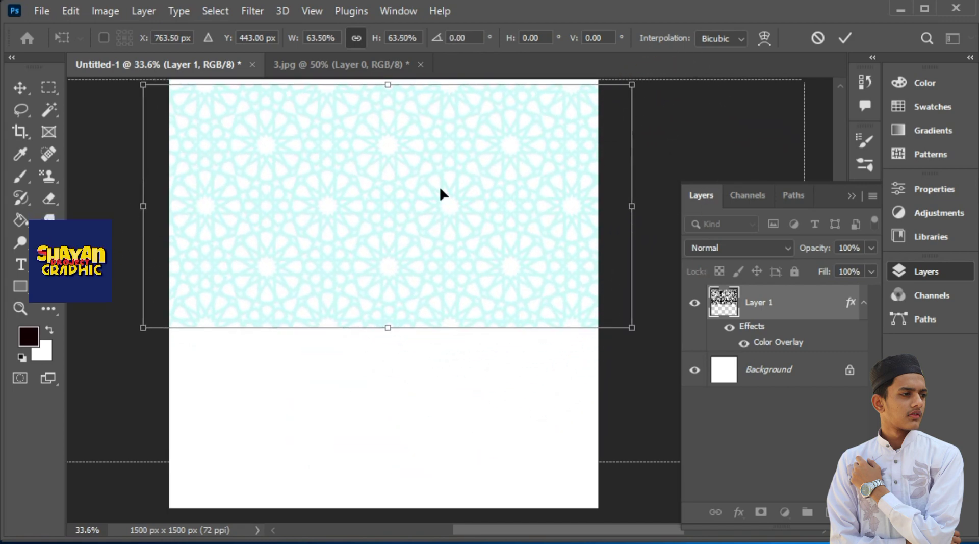
left_click(844, 38)
Readjust the pale cyan shade of the pattern layer's Color Overlay
double_click(789, 357)
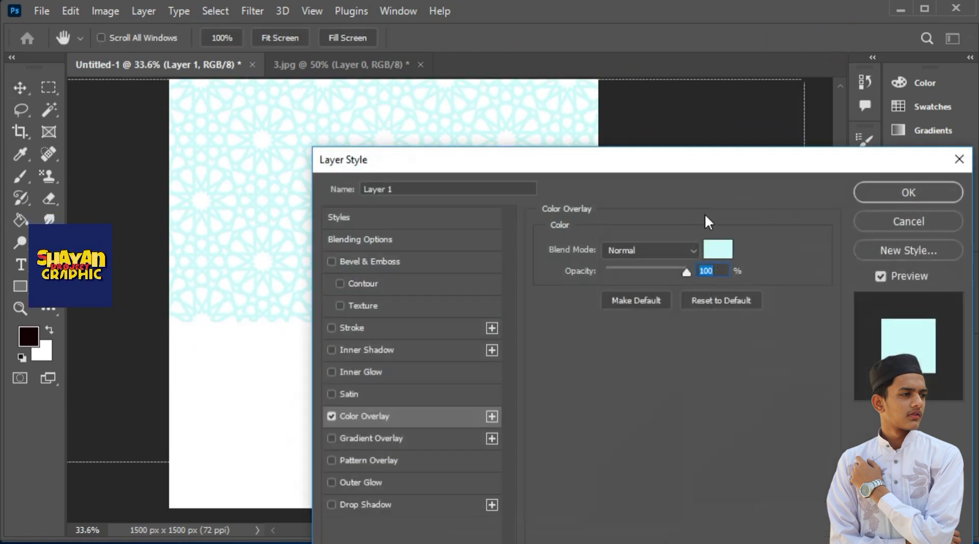
left_click(824, 155)
left_click_drag(729, 319, 743, 393)
left_click(880, 204)
Switch to Illustrator and bring the complete lantern into Untitled-1 in Photoshop as a smart object
left_click(971, 105)
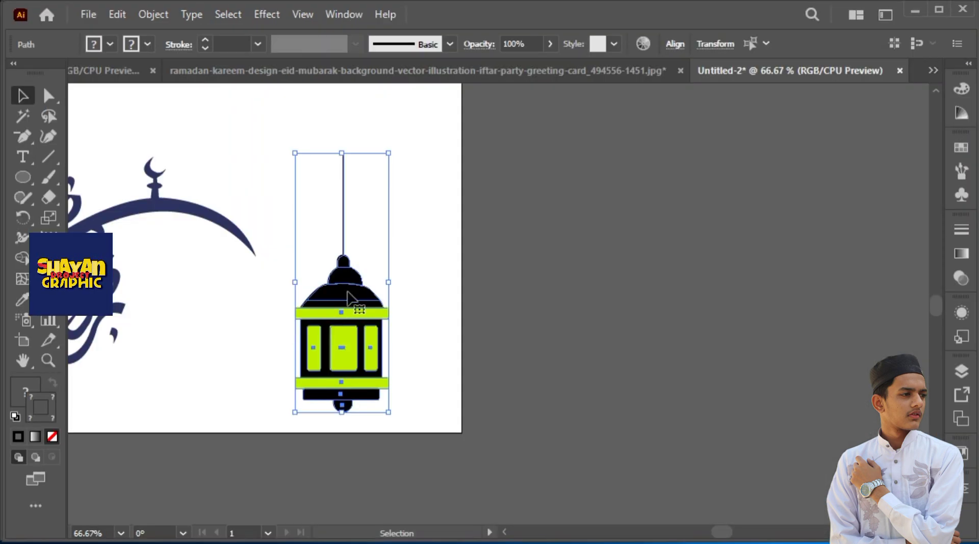
left_click_drag(352, 299, 436, 199)
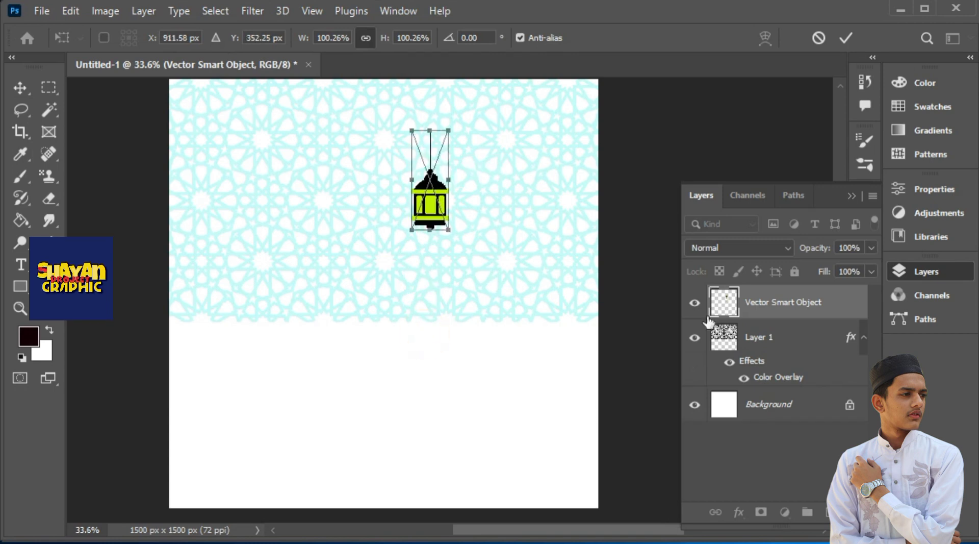
scroll(393, 252, "up", 1)
Enlarge the lantern slightly and hang it from the canvas's top edge, right of centre
left_click_drag(444, 128, 452, 121)
left_click_drag(452, 191, 484, 192)
left_click_drag(436, 221, 510, 212)
left_click_drag(554, 185, 531, 203)
left_click_drag(524, 202, 527, 171)
key("Return")
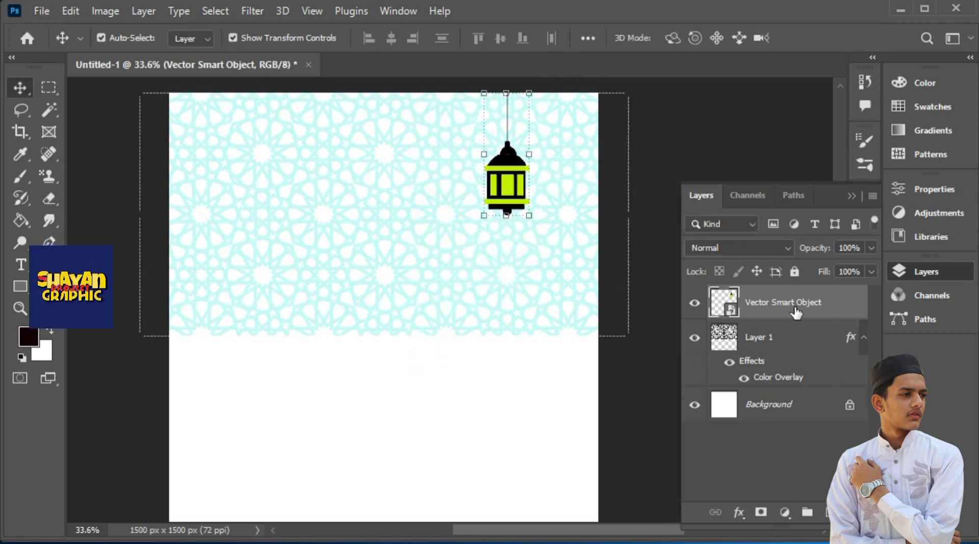
Paste a second lantern, scale it to about 173.76%, and hang it from the top edge left of the first one
key("ctrl+v")
left_click_drag(411, 298, 429, 299)
left_click_drag(398, 355, 450, 224)
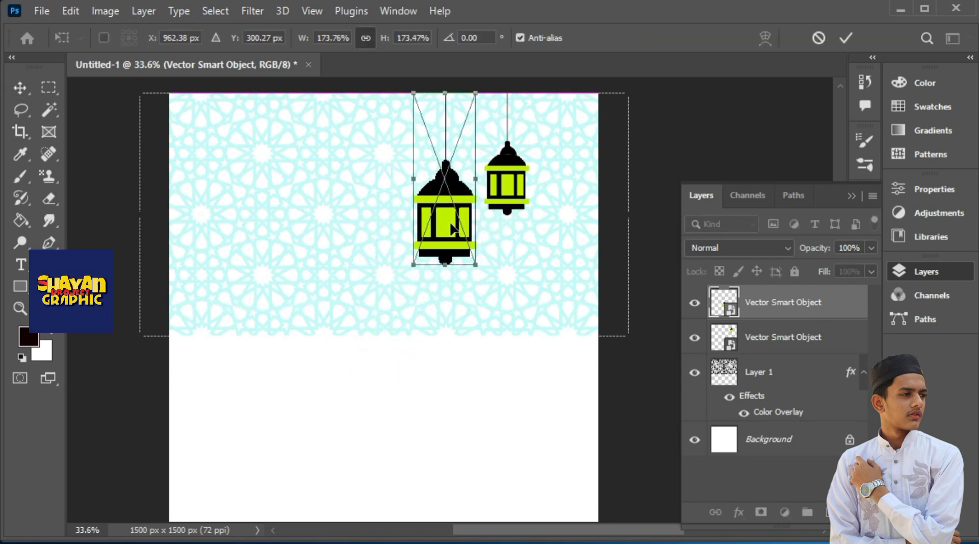
key("ctrl+f")
left_click(635, 61)
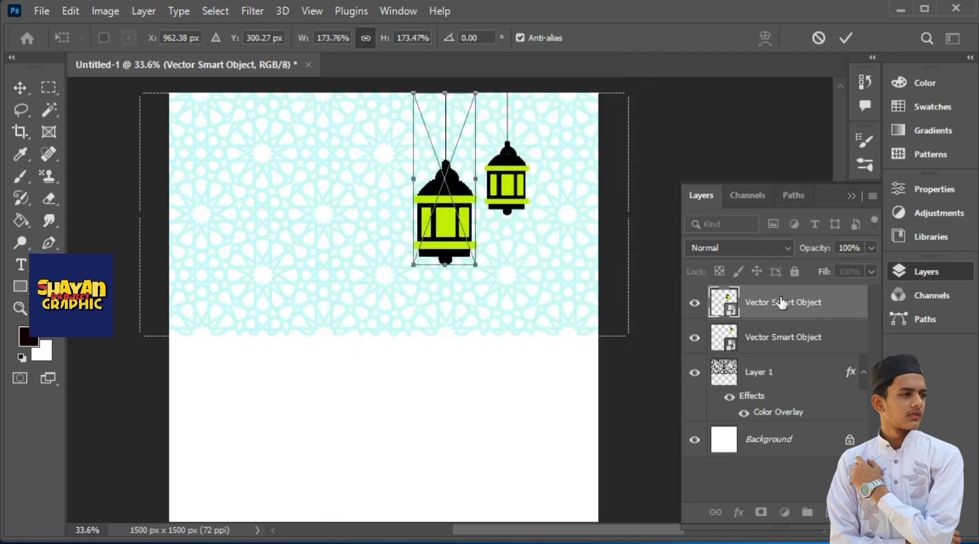
left_click(846, 41)
Paste a third lantern, scale it to 114.38%, and hang it from the top edge left of the large one
key("ctrl+v")
left_click_drag(370, 339, 351, 178)
left_click_drag(379, 209, 383, 197)
left_click_drag(352, 167, 390, 178)
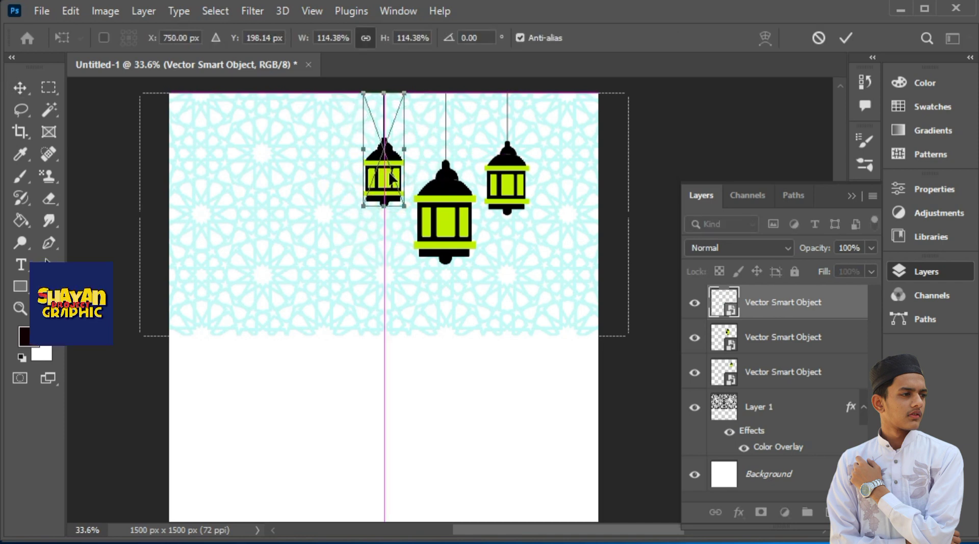
left_click(845, 38)
Lock the pattern layer and shift all three lanterns left together so the large one hangs near the canvas centre
left_click(792, 414)
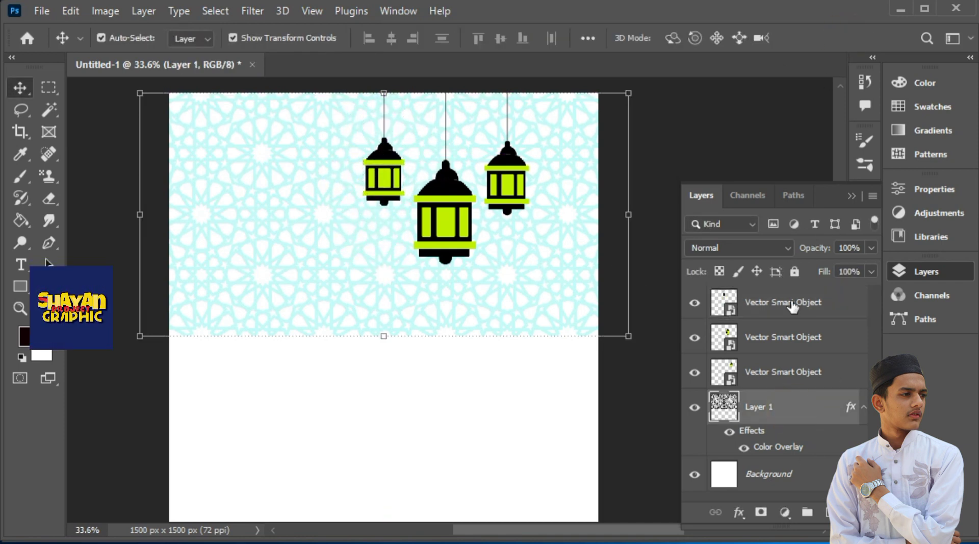
left_click(792, 303, "shift")
left_click(852, 196)
left_click_drag(510, 183, 456, 183)
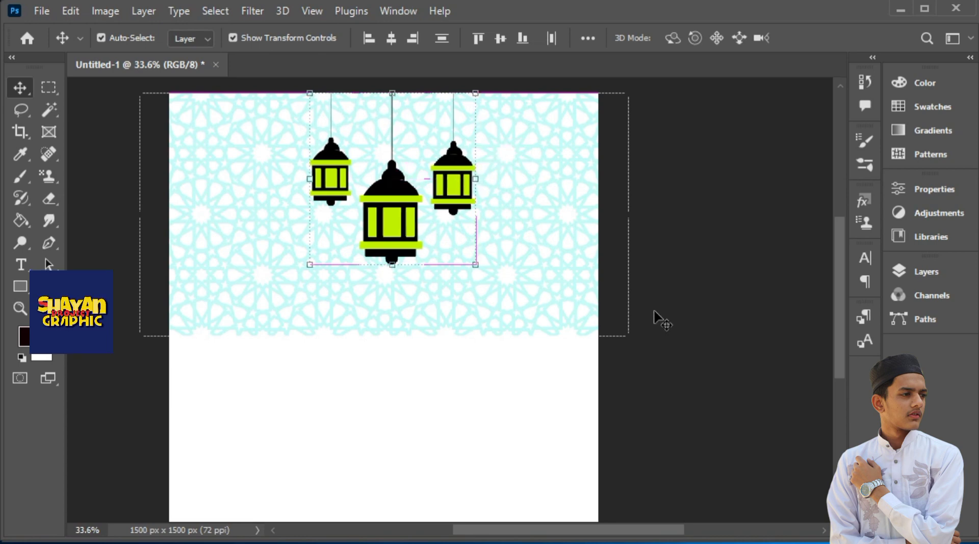
Add a linear gradient fill layer at 90° and set its dark starting colour stop to blue-violet
left_click(926, 271)
left_click(784, 512)
left_click(837, 226)
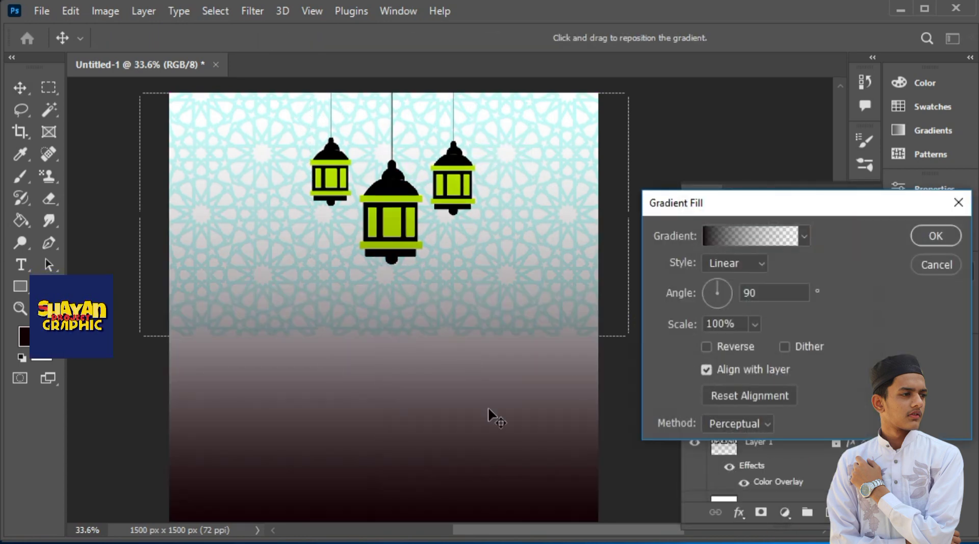
left_click(758, 227)
left_click_drag(273, 113, 823, 79)
double_click(616, 389)
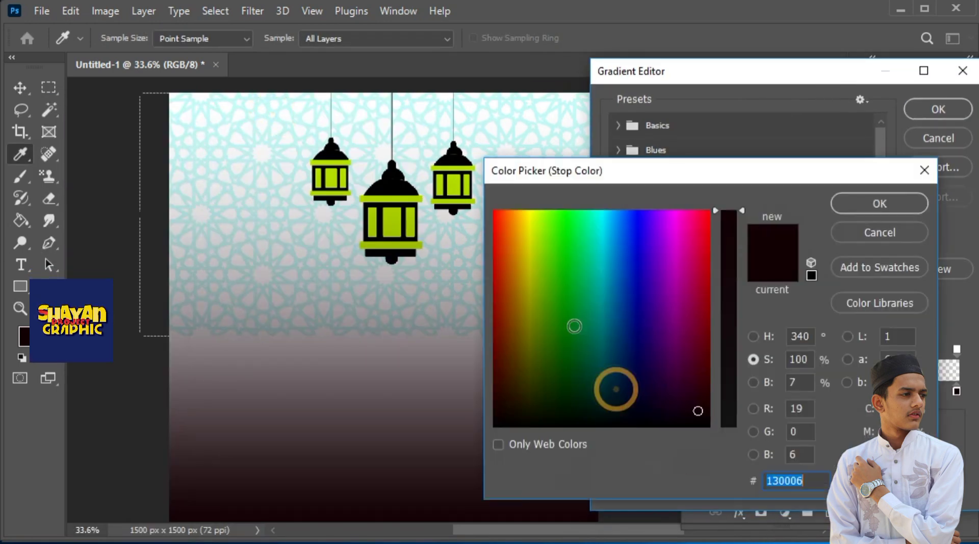
left_click(636, 249)
mouse_move(619, 277)
left_mouse_down()
mouse_move(618, 265)
mouse_move(651, 260)
mouse_move(599, 280)
mouse_move(511, 284)
mouse_move(529, 251)
left_mouse_up()
left_click(898, 203)
Change the gradient's end colour stop to crimson
double_click(956, 390)
left_click(698, 248)
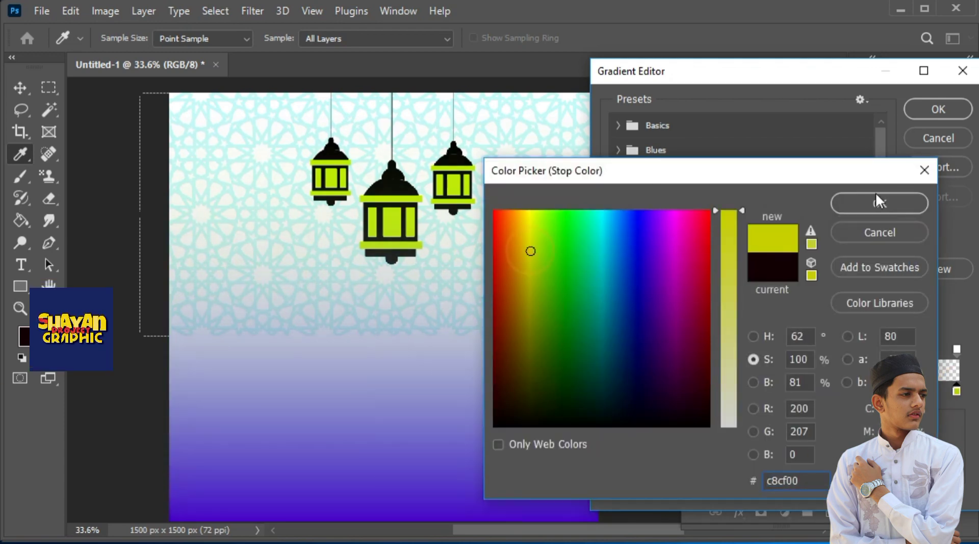
left_click(695, 253)
left_click(863, 199)
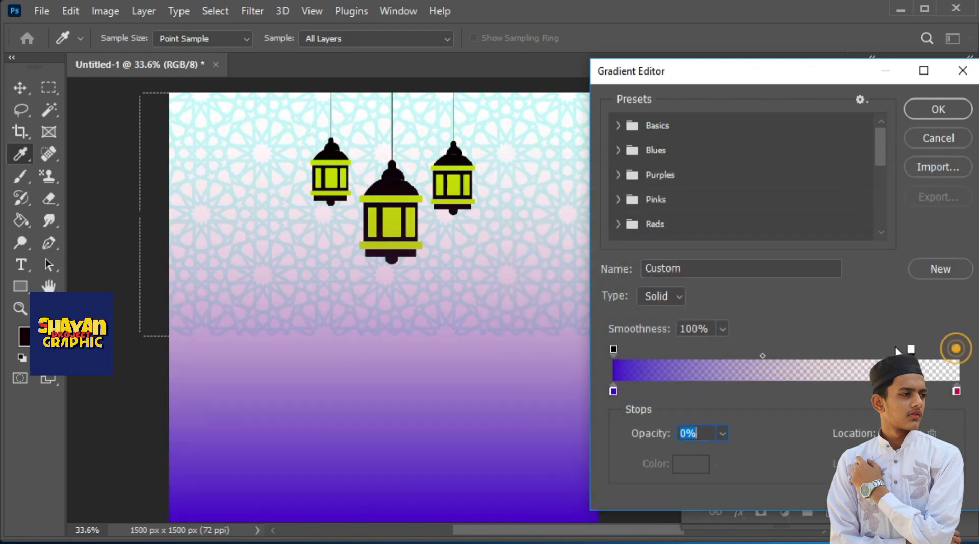
Remove the gradient's transparent opacity stop and move the gradient fill layer below the pattern layer
left_click_drag(910, 349, 931, 363)
left_click(929, 119)
left_click(935, 233)
left_click_drag(810, 298, 816, 462)
left_click(626, 378)
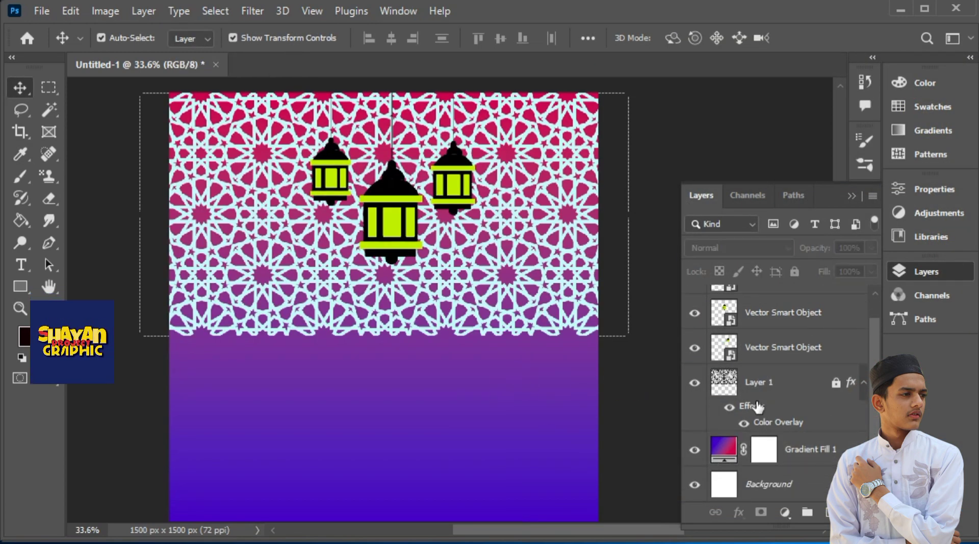
Change the end colour stop of the Gradient Fill 1 layer to light grey #d2cfd2
left_click(834, 456)
double_click(723, 451)
left_click(754, 232)
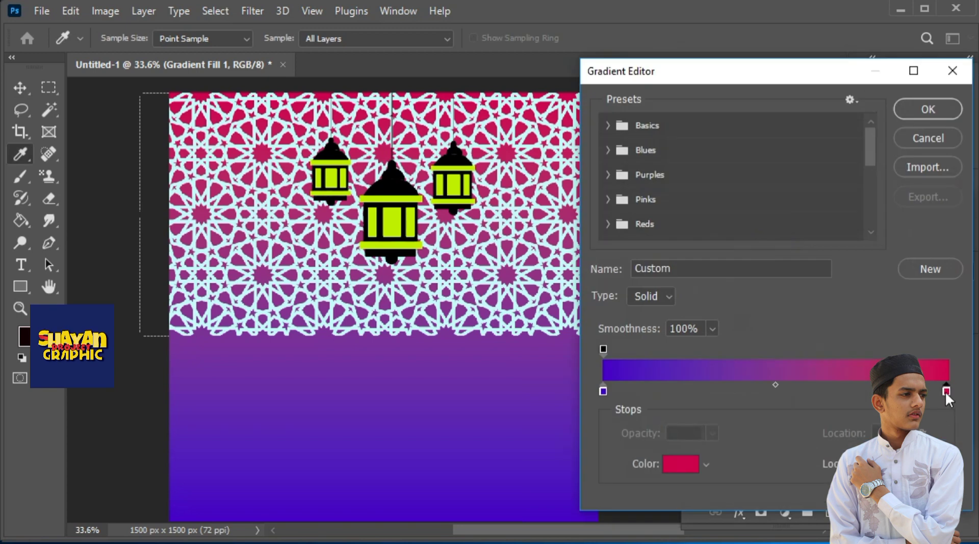
double_click(945, 391)
left_click_drag(735, 396, 738, 448)
left_click(866, 202)
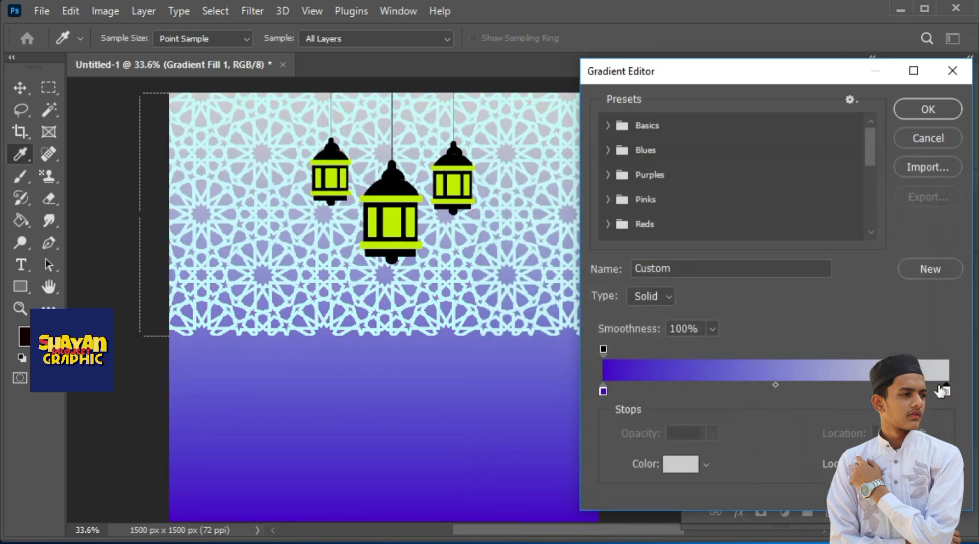
double_click(946, 391)
left_click_drag(697, 219, 677, 249)
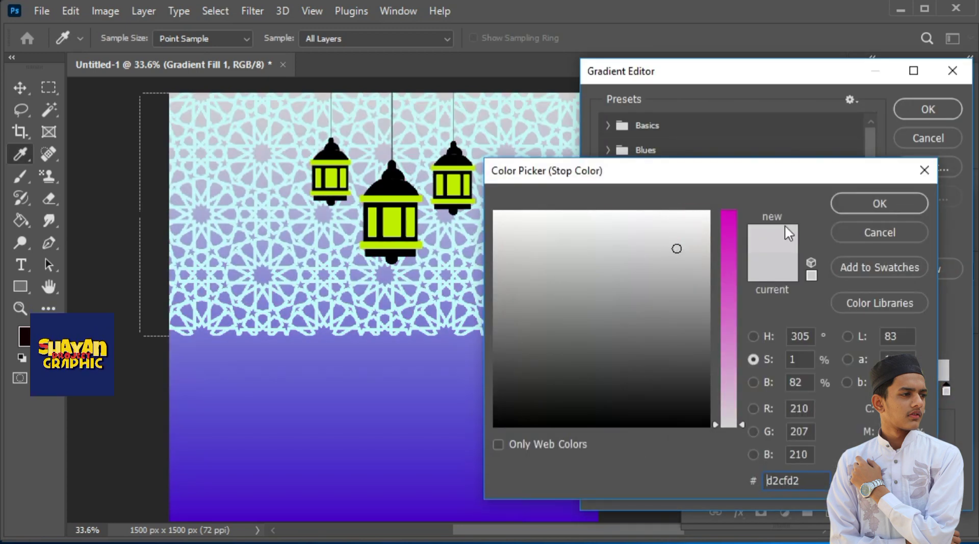
left_click(873, 204)
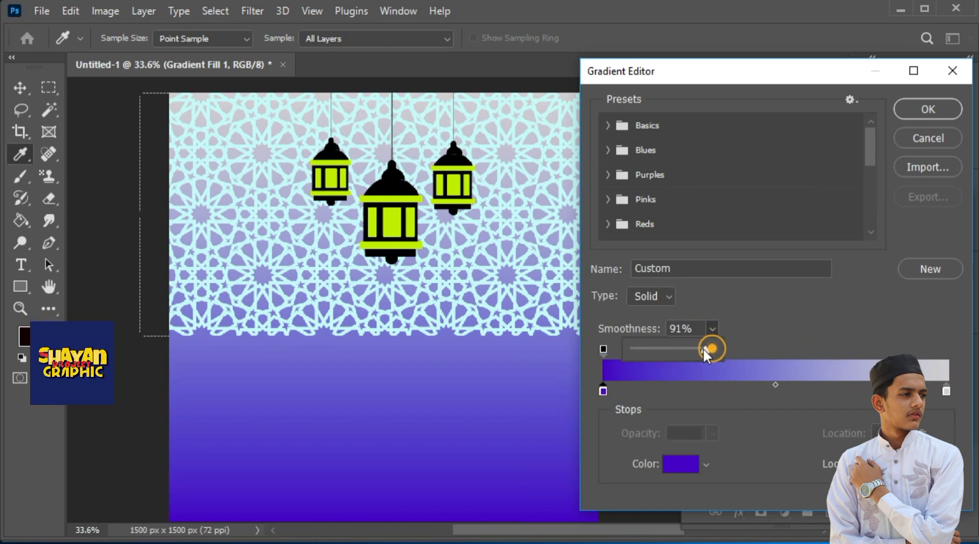
Set the gradient's smoothness to 14% and apply the gradient fill
left_click_drag(638, 347, 644, 351)
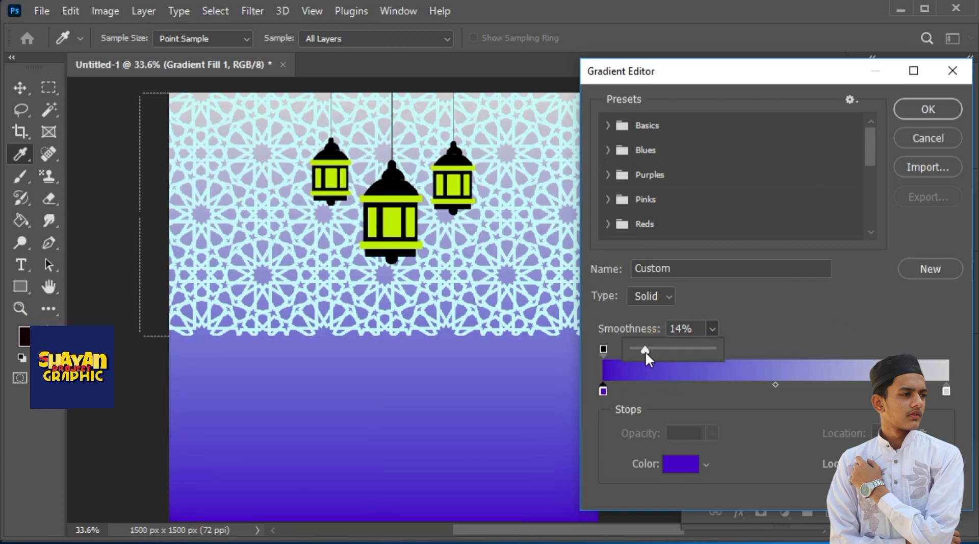
left_click(928, 108)
left_click(936, 230)
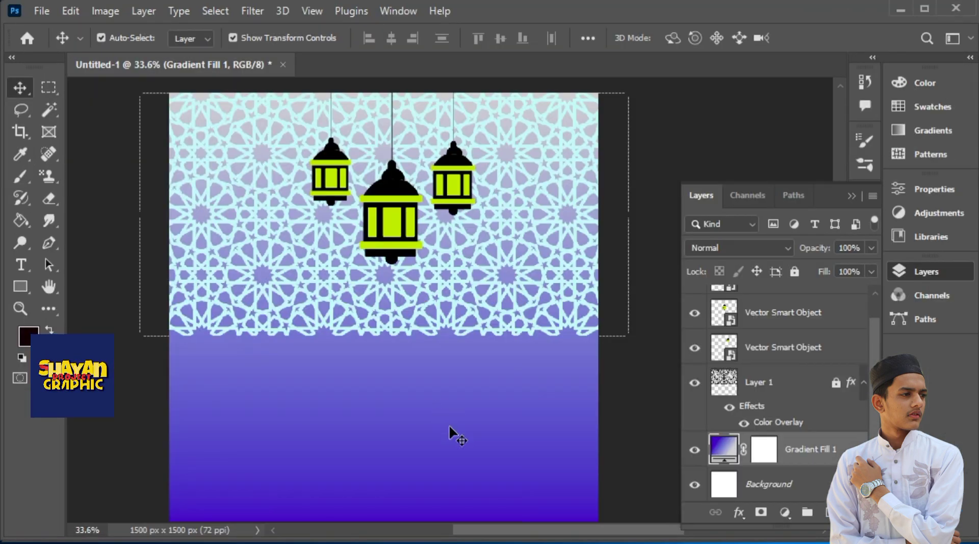
Paste the Ramadan Kareem calligraphy below the lanterns and move its layer to the top of the stack
key("ctrl+v")
left_click_drag(435, 400, 458, 335)
left_click_drag(508, 380, 589, 445)
left_click_drag(488, 372, 417, 309)
left_click_drag(796, 448, 798, 332)
left_click_drag(875, 385, 881, 341)
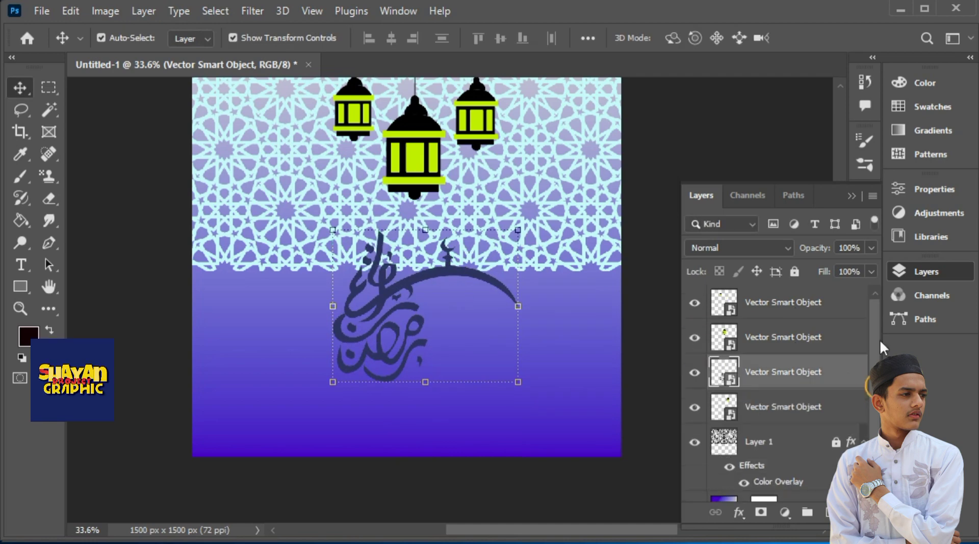
left_click_drag(797, 371, 795, 294)
Enlarge the calligraphy to about 274% and position it beneath the lanterns in the lower part of the canvas
left_click_drag(518, 383, 588, 446)
left_click_drag(404, 313, 356, 275)
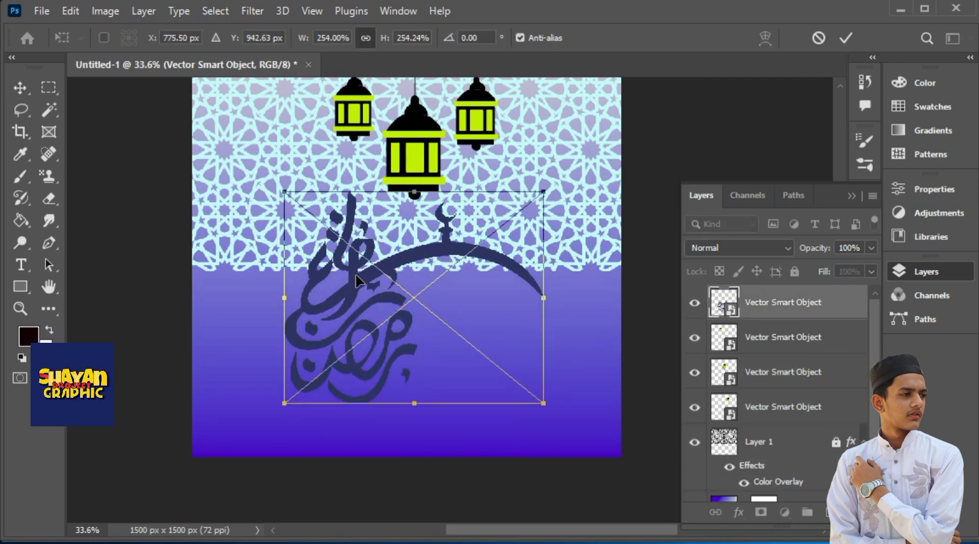
left_click_drag(543, 297, 564, 297)
left_click_drag(441, 236, 444, 252)
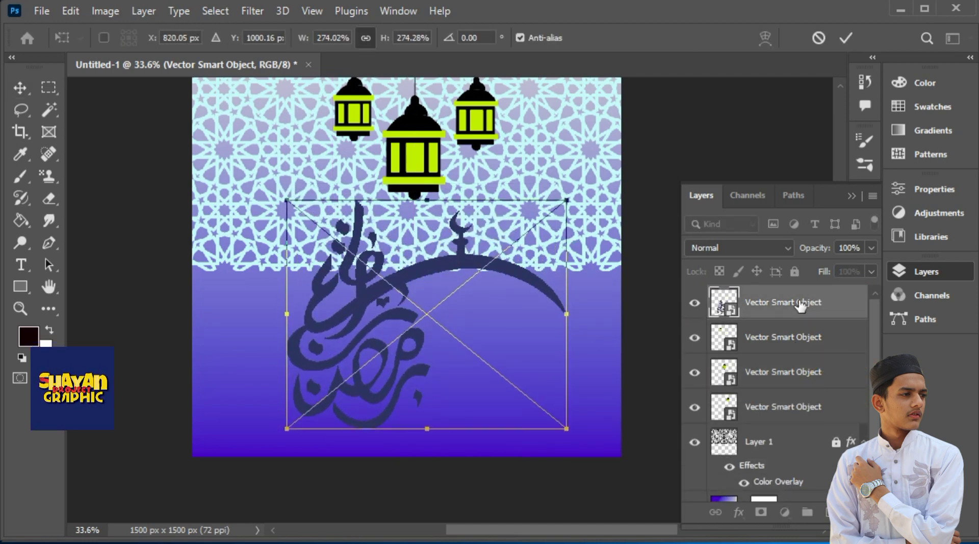
Add Drop Shadow and Stroke effects to the calligraphy layer
double_click(801, 305)
left_click(734, 402)
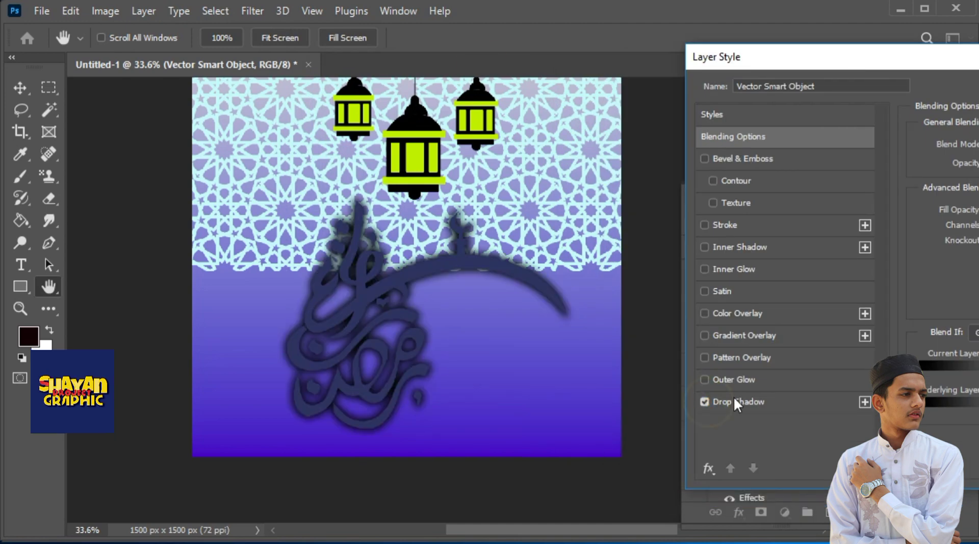
left_click(704, 224)
left_click_drag(773, 68, 607, 65)
left_click(557, 220)
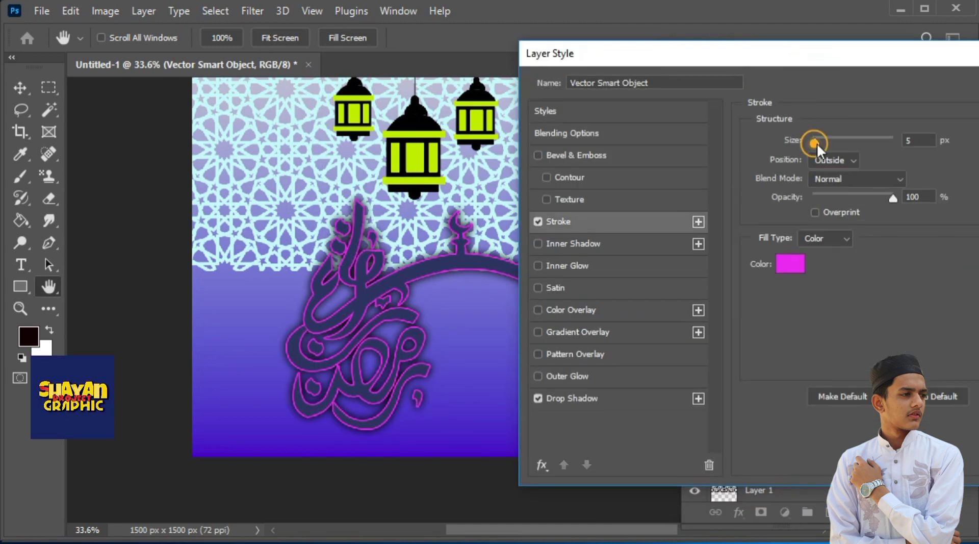
Set the calligraphy's stroke to light cyan with a size of 11 px
left_click_drag(814, 142, 822, 142)
left_click(787, 323)
left_click(609, 220)
left_click_drag(728, 245, 728, 353)
left_click(867, 203)
double_click(915, 141)
key("Down")
key("Down")
key("Down")
key("Down")
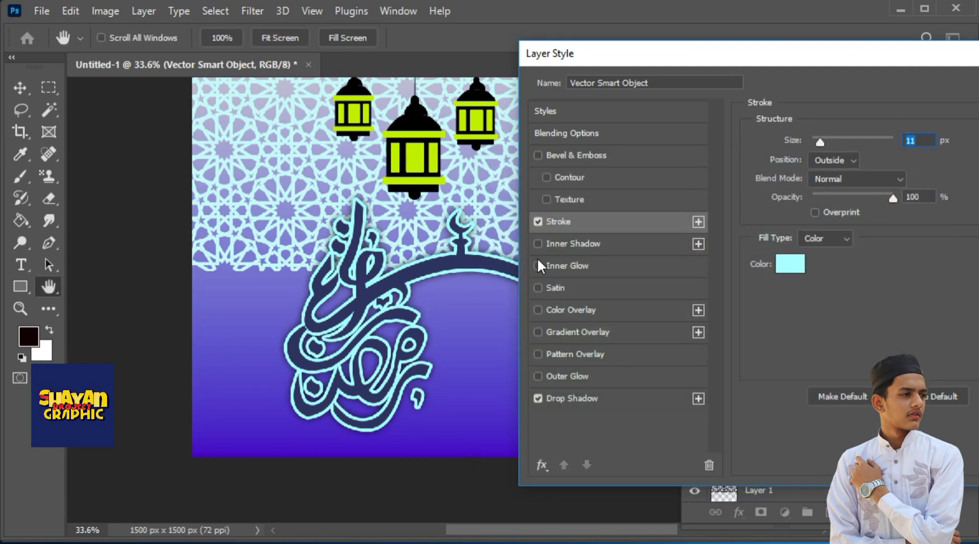
Enable Inner Shadow and Color Overlay for the calligraphy, leaving Inner Glow off
left_click(538, 244)
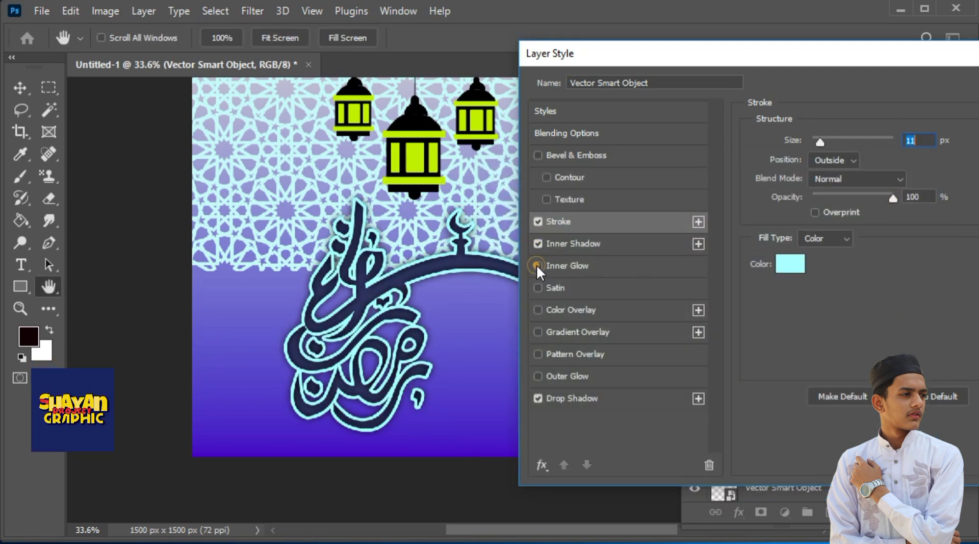
left_click(539, 266)
left_click(538, 310)
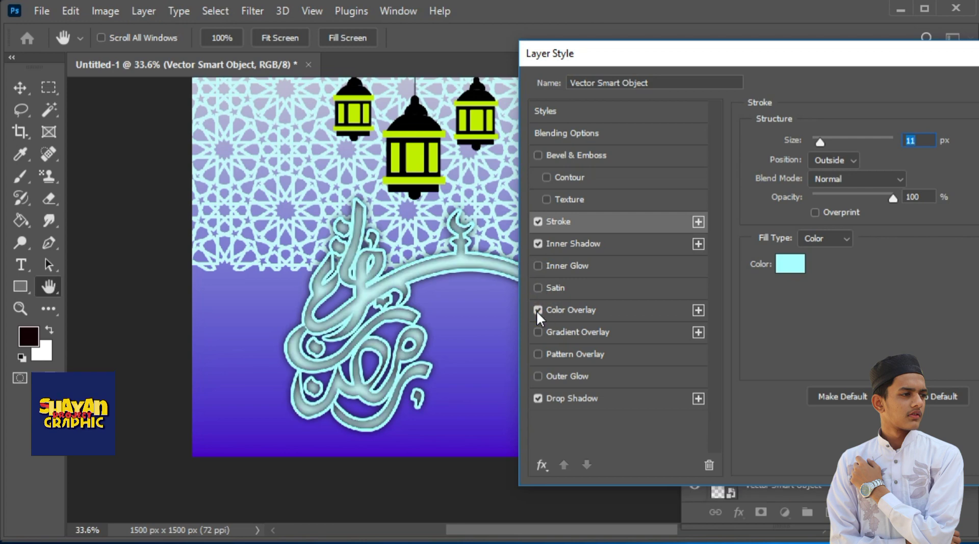
Set the calligraphy's Color Overlay to crimson red
left_click(616, 307)
left_click(917, 137)
left_click_drag(566, 321, 651, 289)
left_click_drag(731, 270, 700, 323)
left_click(706, 264)
left_click(880, 203)
left_click_drag(929, 66, 897, 82)
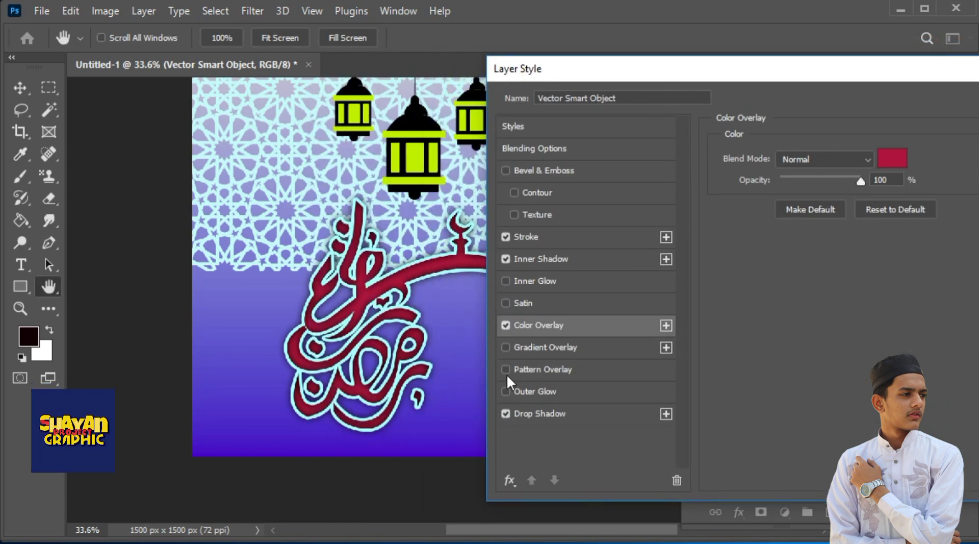
Add an Outer Glow to the calligraphy, apply its layer style, and shift the calligraphy slightly to the right
left_click(870, 72)
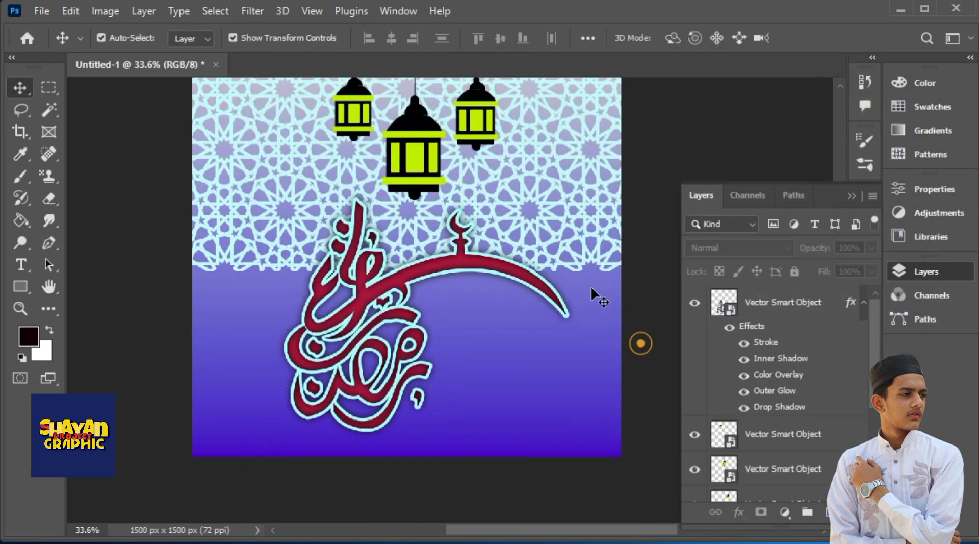
key("ctrl+t")
left_click_drag(620, 206, 574, 223)
left_click(845, 37)
Unlock the Islamic pattern layer and scale it to 87.87% so it fits the canvas width
scroll(846, 356, "down", 3)
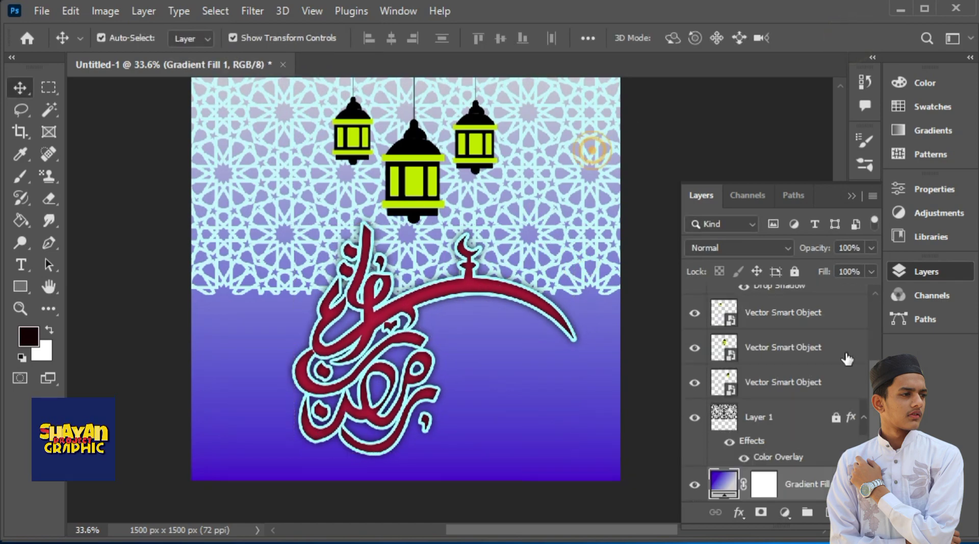
left_click(792, 423)
left_click_drag(653, 202, 646, 175)
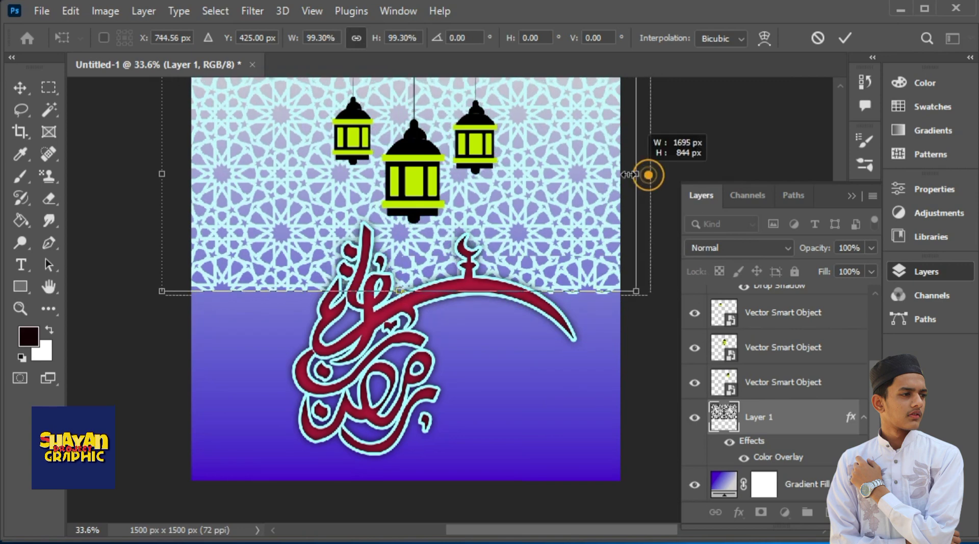
left_click_drag(159, 175, 193, 174)
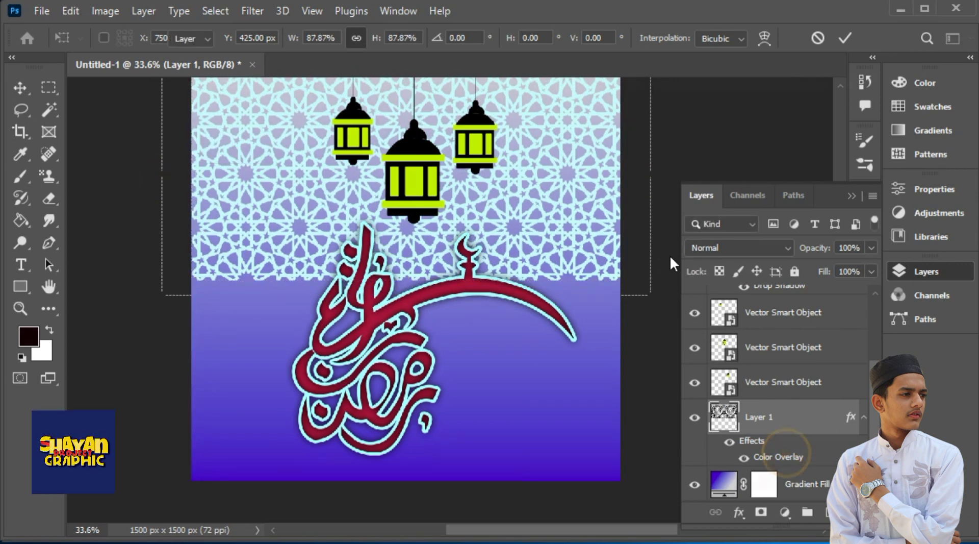
Tone the pattern's Color Overlay down to a darker, muted teal
left_click_drag(587, 59, 879, 32)
left_click_drag(888, 151, 867, 168)
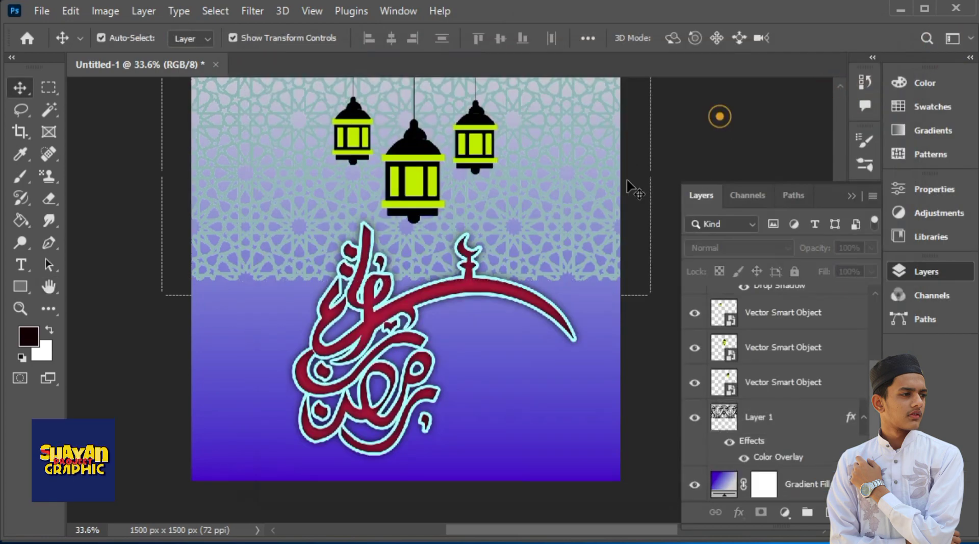
Enlarge the calligraphy to about 352% and position it below the lanterns, overlapping the pattern's lower part
mouse_move(479, 287)
left_mouse_down()
mouse_move(505, 317)
mouse_move(485, 293)
left_mouse_up()
left_click_drag(572, 222, 468, 263)
left_click_drag(590, 167, 575, 189)
left_click_drag(519, 292, 551, 286)
left_click_drag(608, 176, 587, 193)
left_click_drag(532, 288, 558, 274)
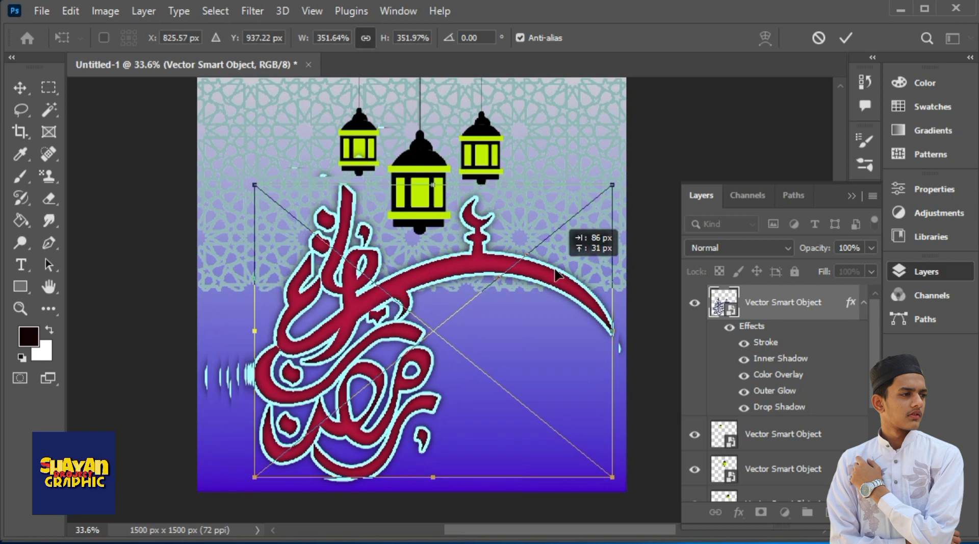
left_click(846, 38)
Move the Islamic pattern up so its upper edge meets the canvas's upper edge
left_click(530, 224)
left_click_drag(507, 317, 506, 289)
left_click(448, 361)
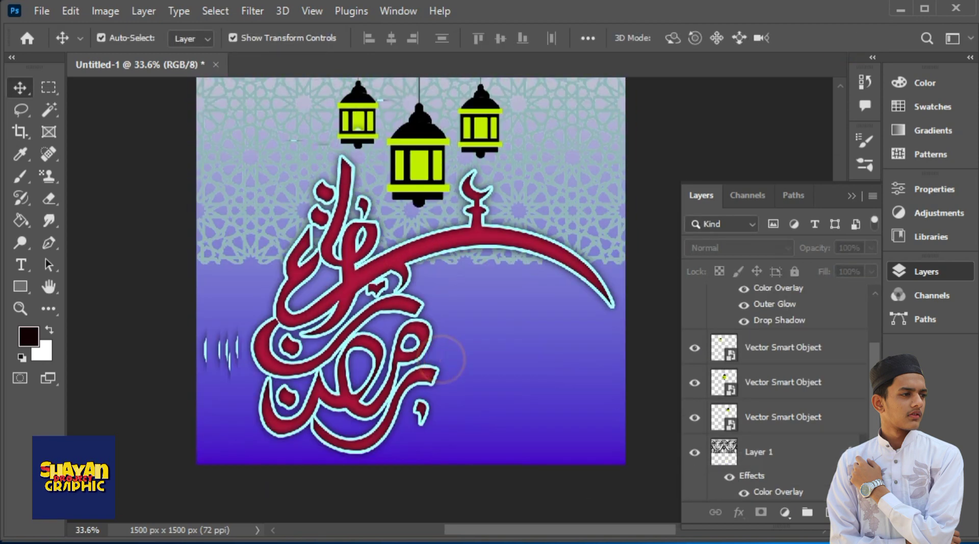
left_click(413, 289)
left_click_drag(412, 309, 400, 334)
left_click(419, 248)
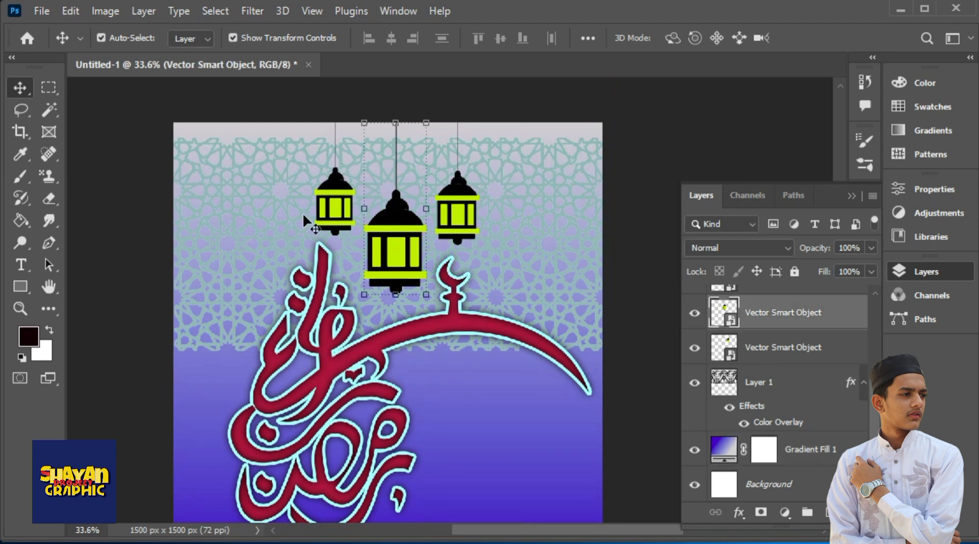
left_click(544, 190)
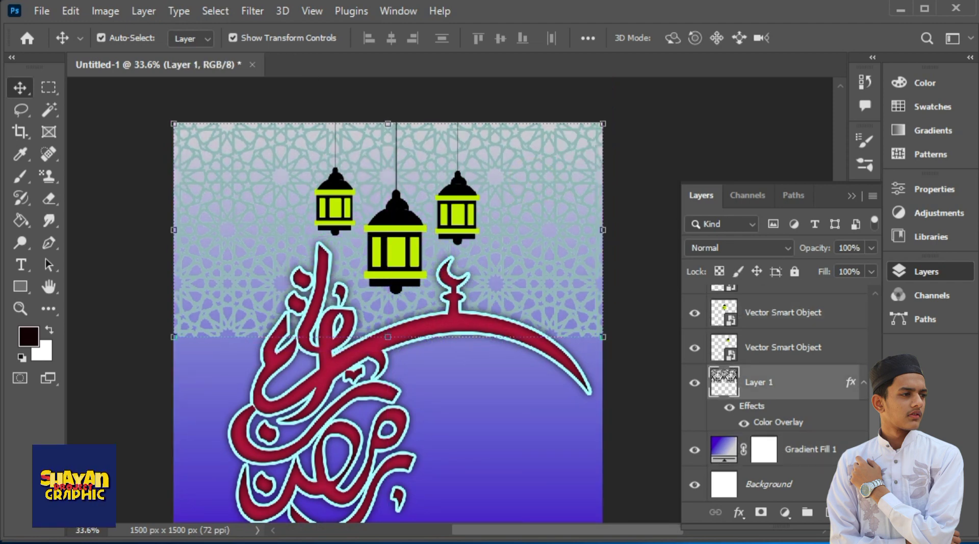
scroll(440, 409, "down", 2)
left_click(463, 382)
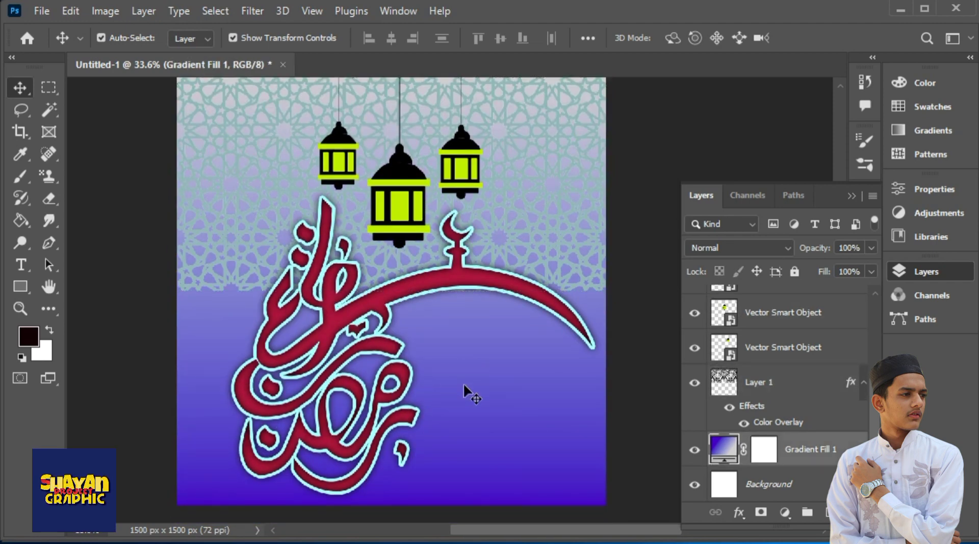
scroll(472, 398, "left", 2)
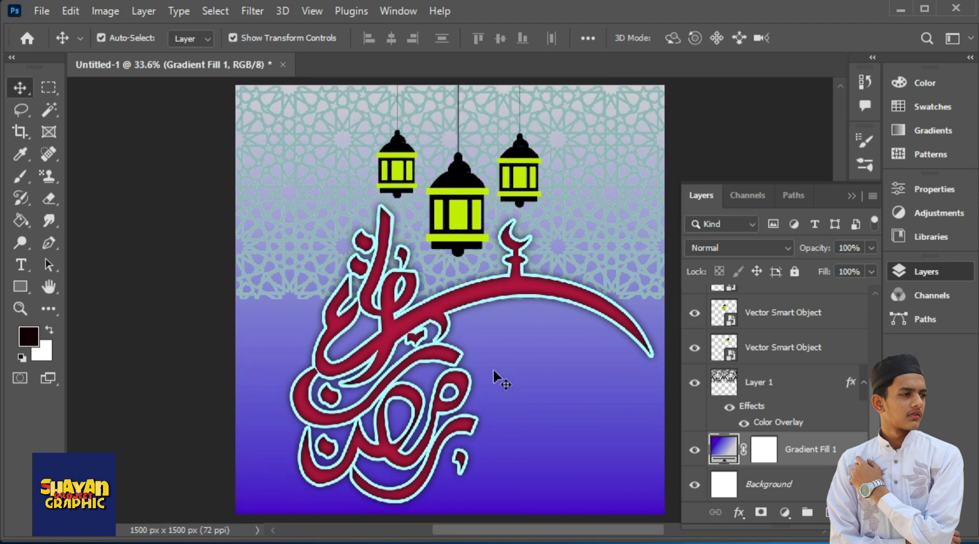